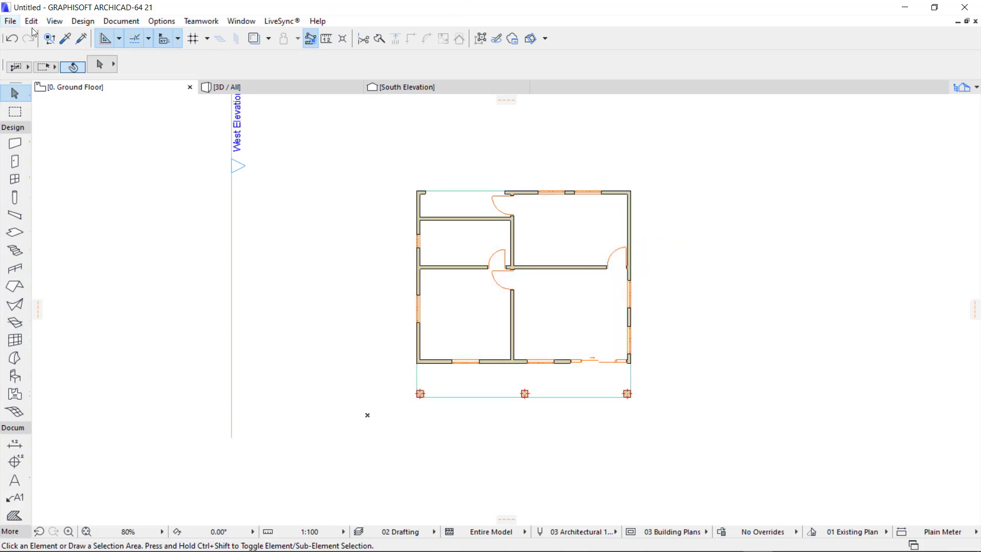
Open the 1. Story floor plan and display the ground floor plan beneath it as a trace reference
middle_click_drag(633, 308, 623, 311)
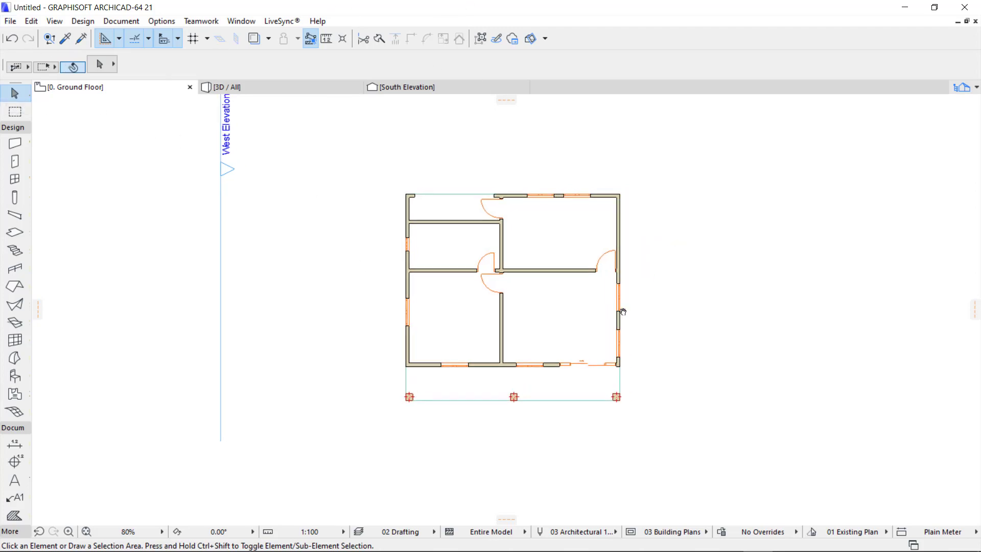
right_click(123, 88)
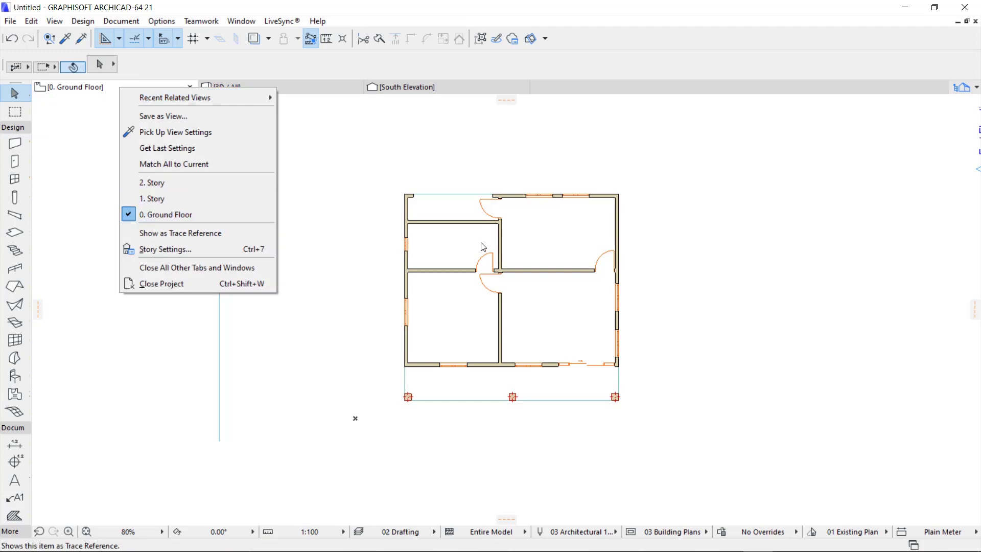
left_click(347, 202)
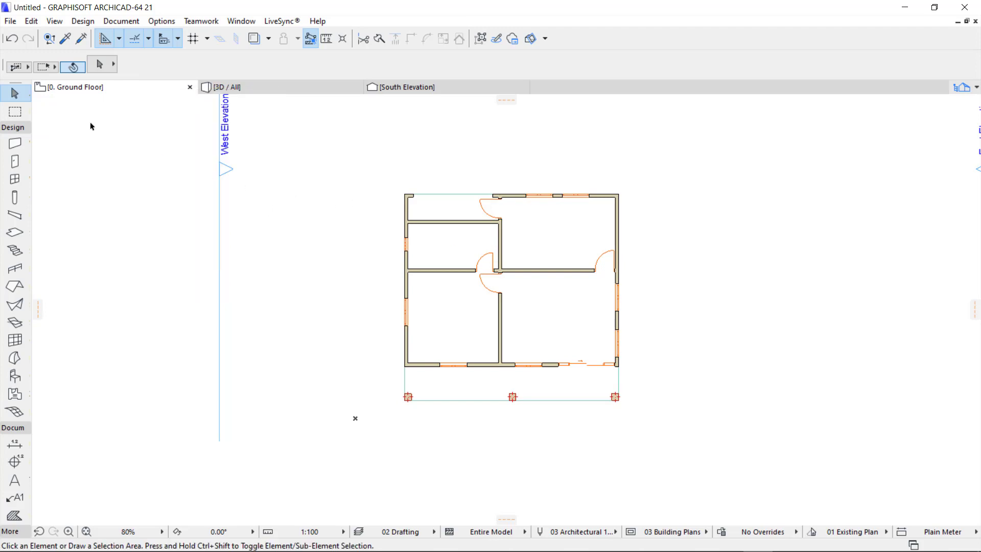
right_click(120, 92)
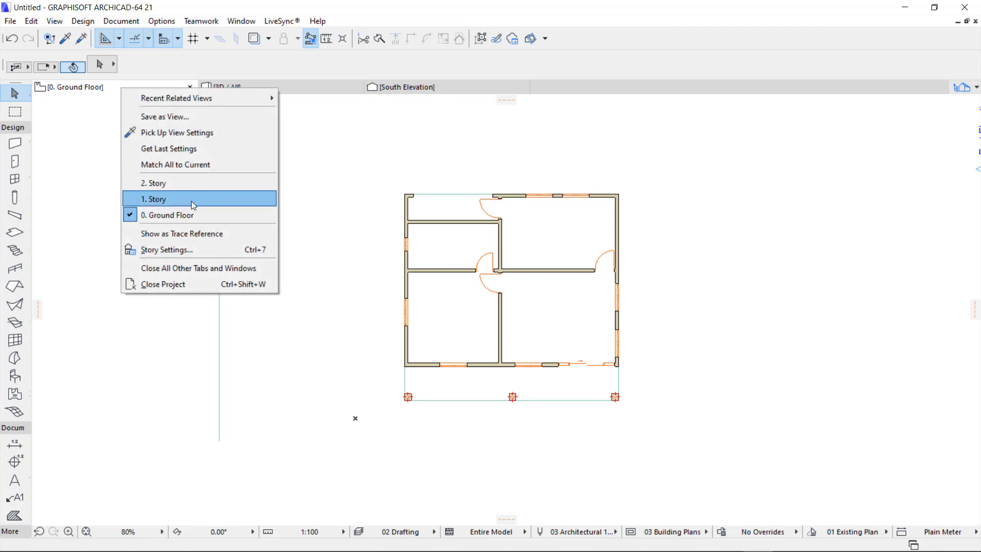
left_click(191, 201)
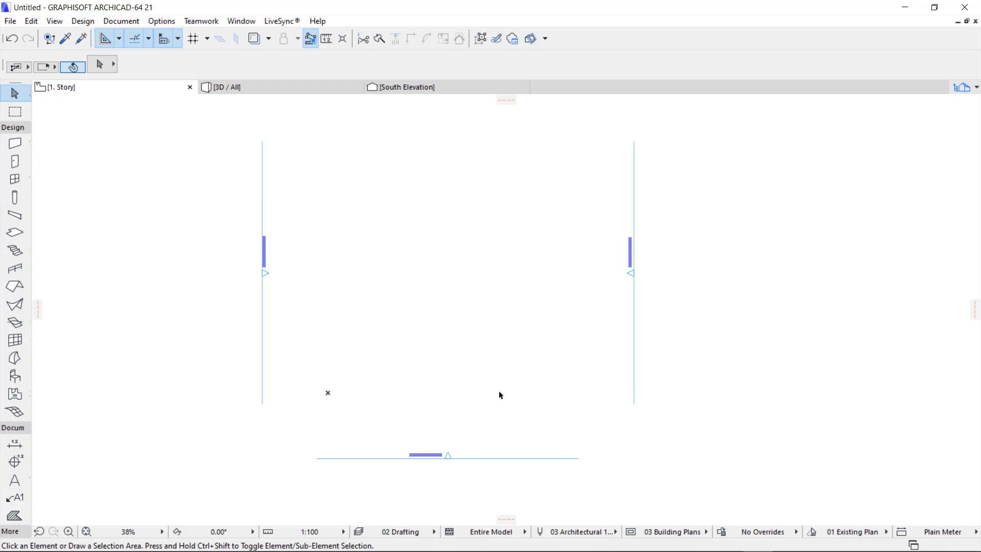
left_click(253, 39)
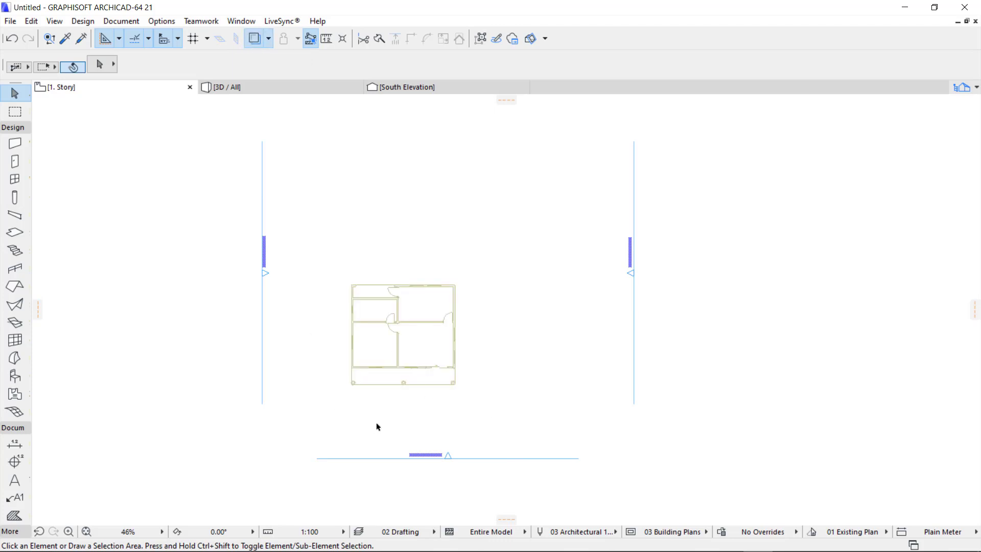
scroll(490, 240, "up", 4)
scroll(489, 239, "up", 1)
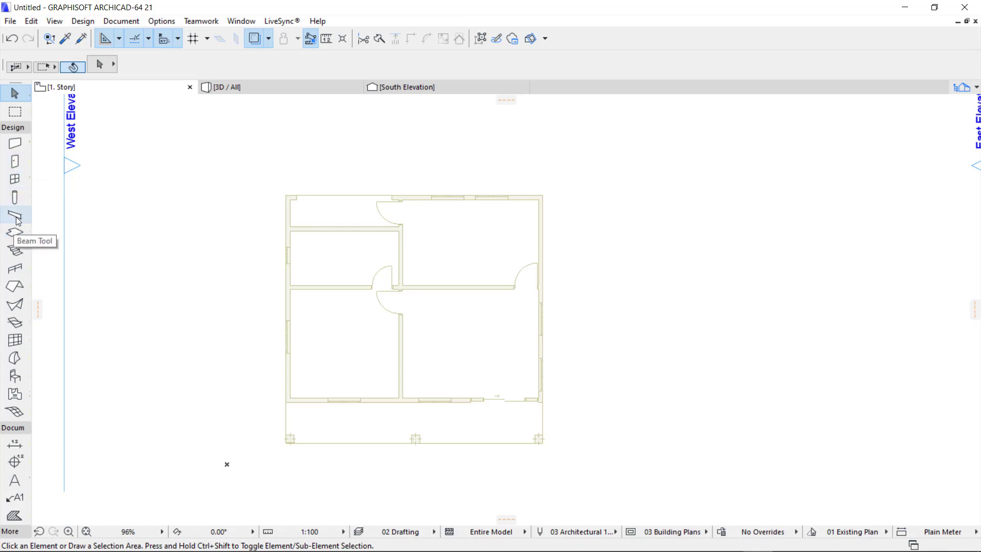
Set the default roof structure to basic Timber - Roof with a thickness of 200
double_click(16, 287)
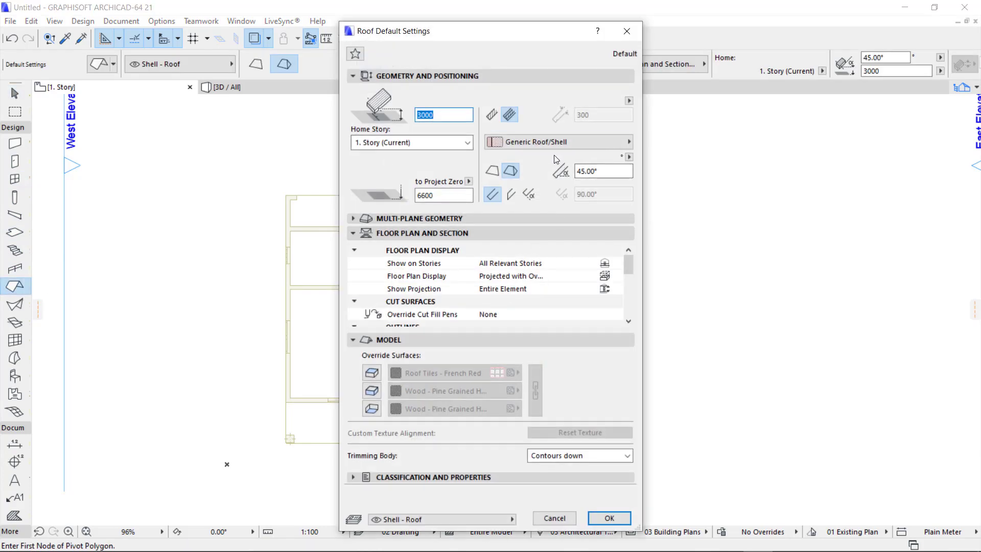
left_click(491, 117)
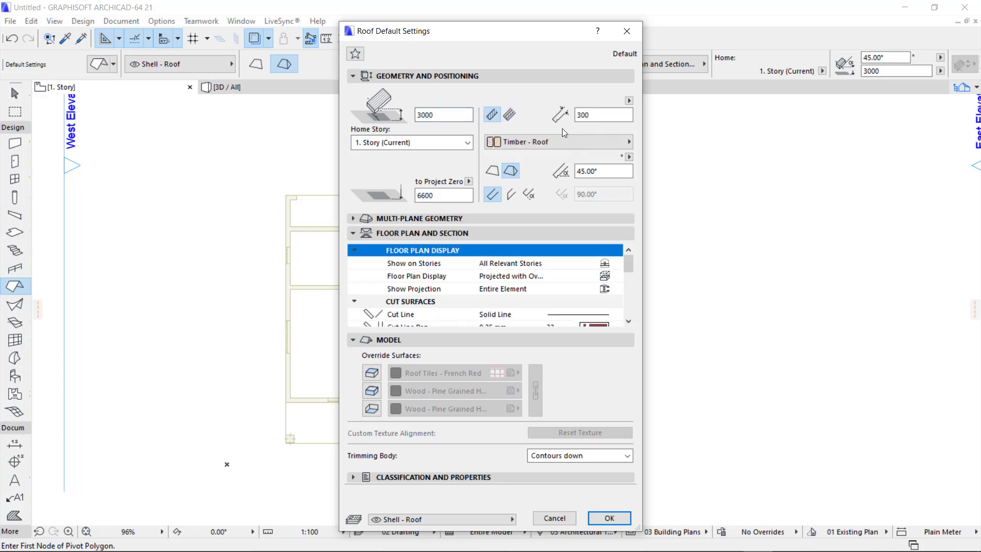
double_click(608, 116)
type("200")
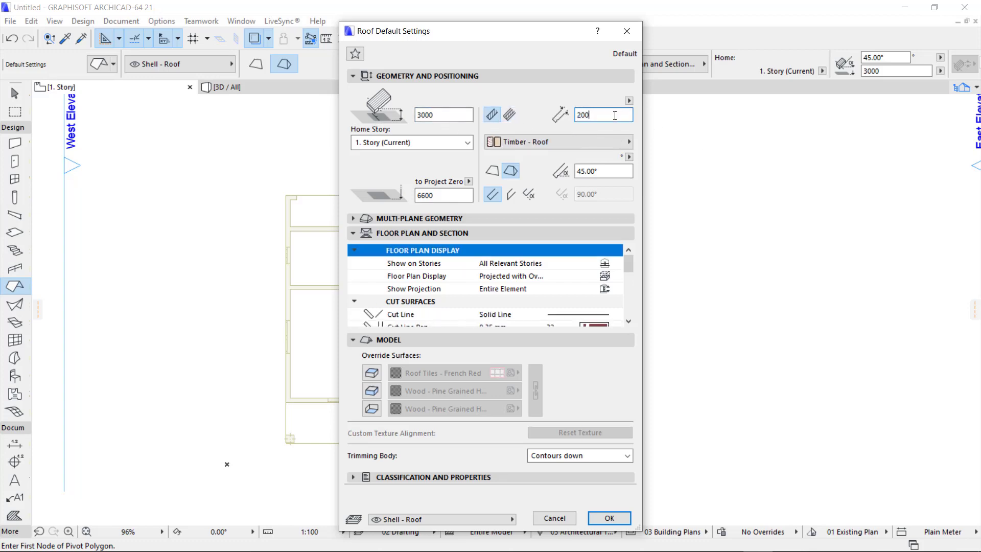
Set the roof defaults to single-plane geometry with a 5° pitch and a pivot line height of 100 above 1. Story
left_click(492, 173)
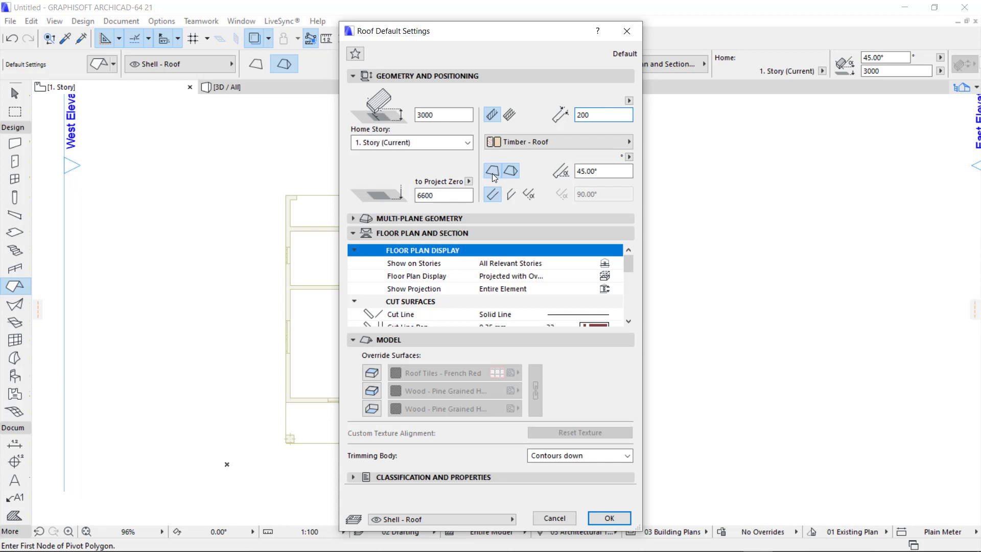
double_click(621, 173)
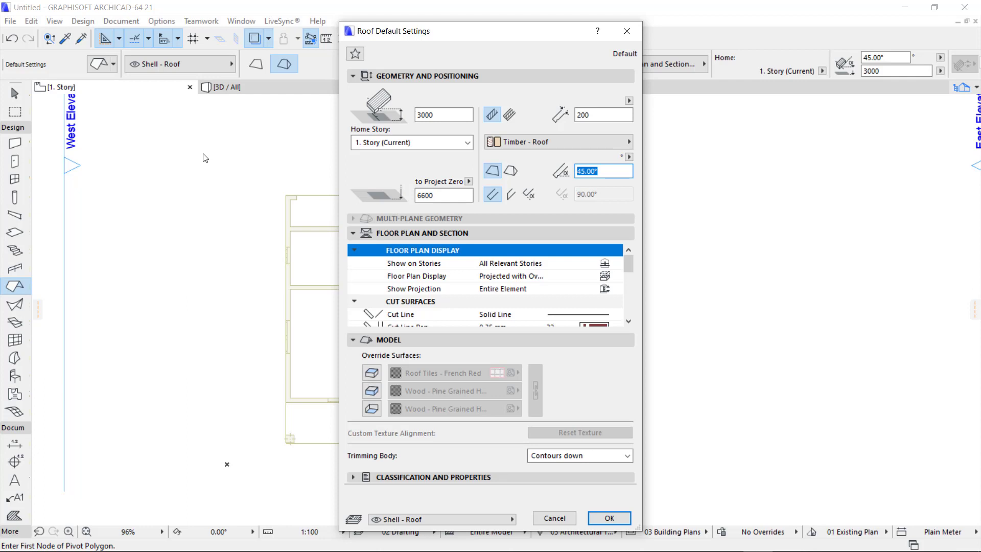
type("5")
double_click(443, 114)
type("0")
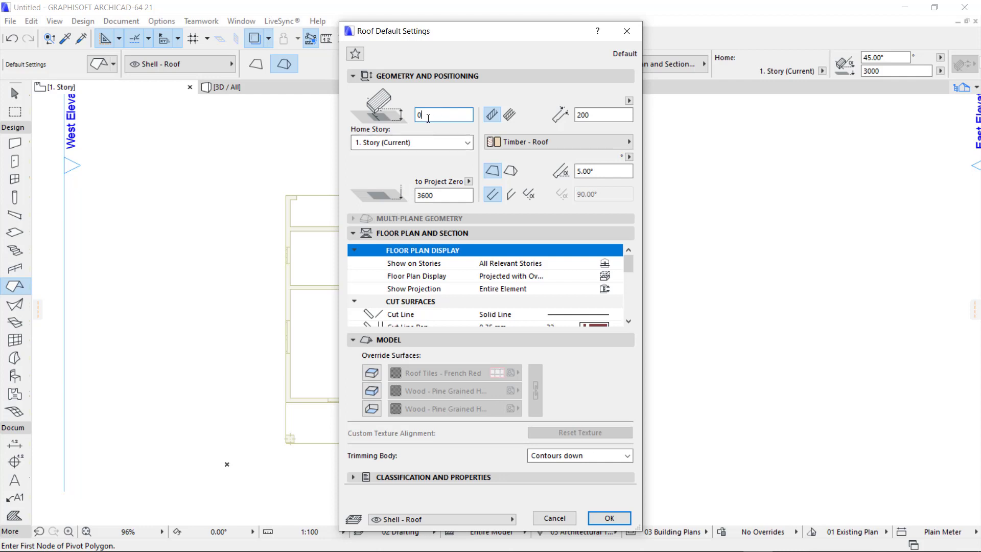
type("100")
Override all three roof surfaces with linked Plastic - Laminate and accept the roof defaults
left_click(372, 372)
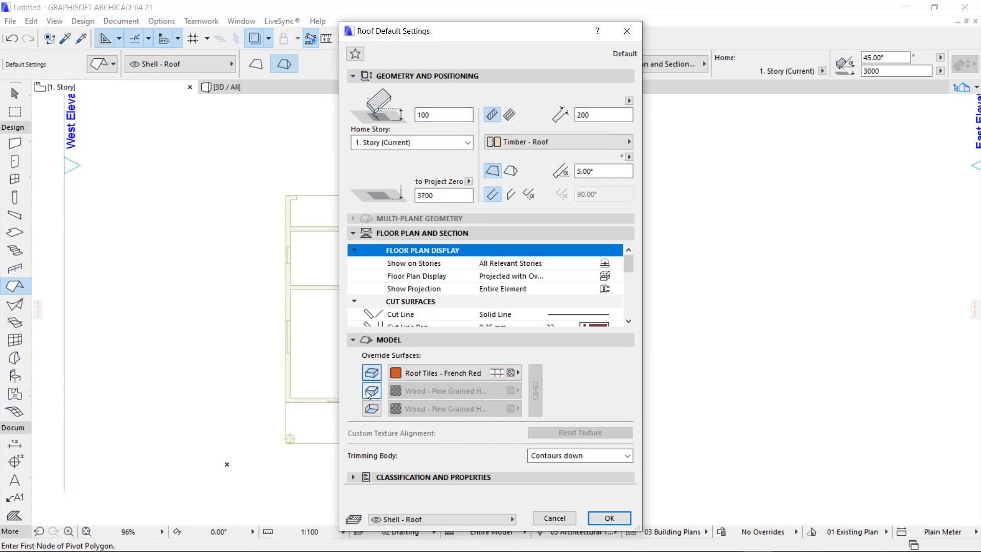
left_click(372, 390)
left_click(372, 408)
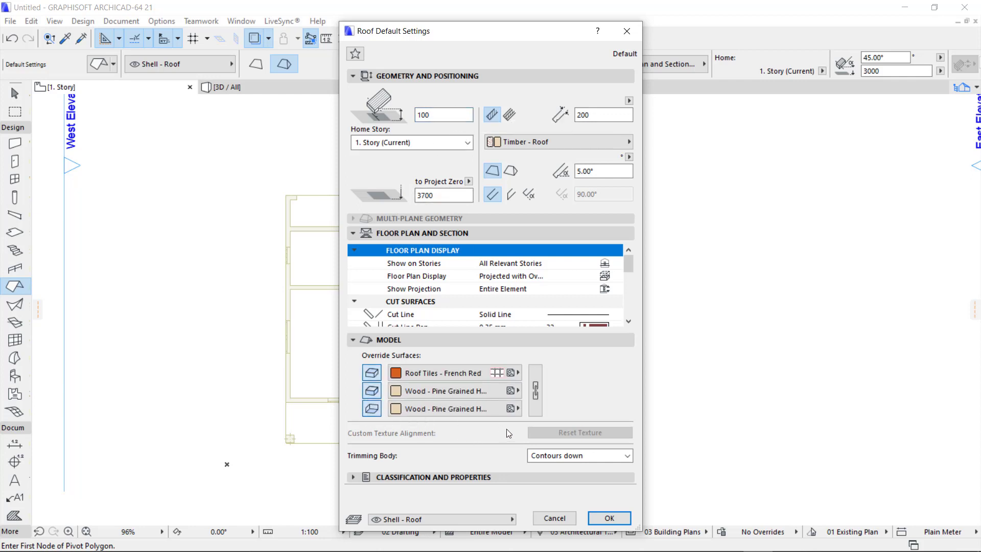
left_click(538, 387)
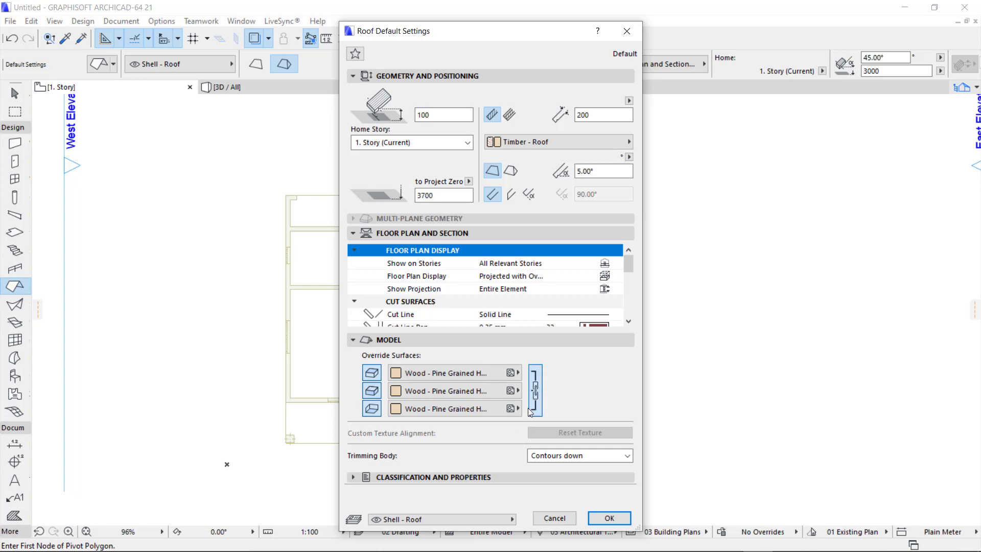
left_click(485, 379)
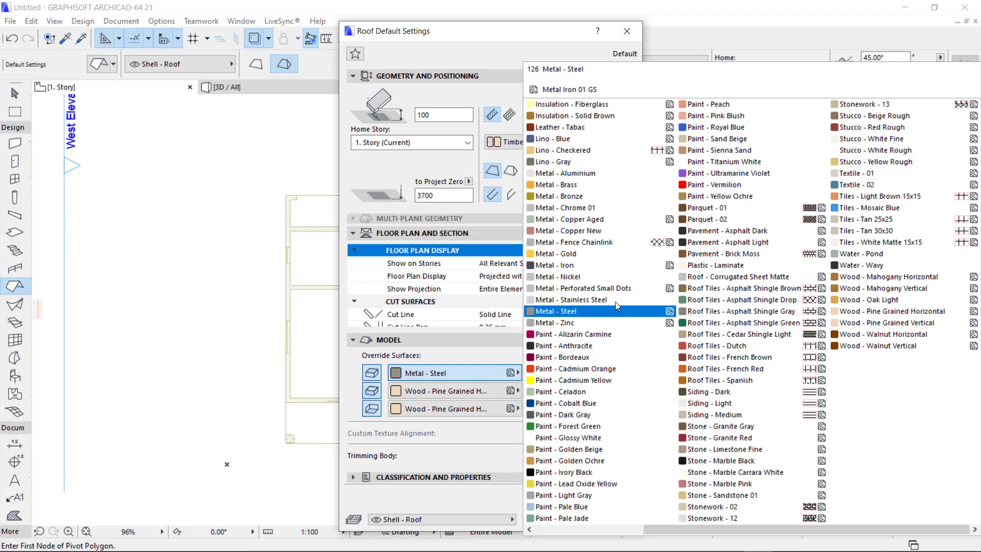
left_click(745, 265)
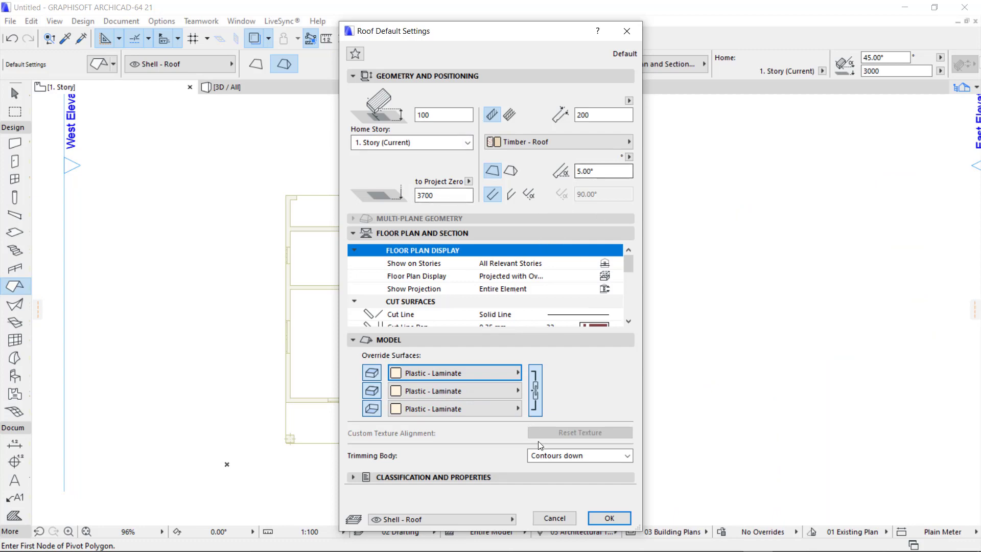
left_click(610, 518)
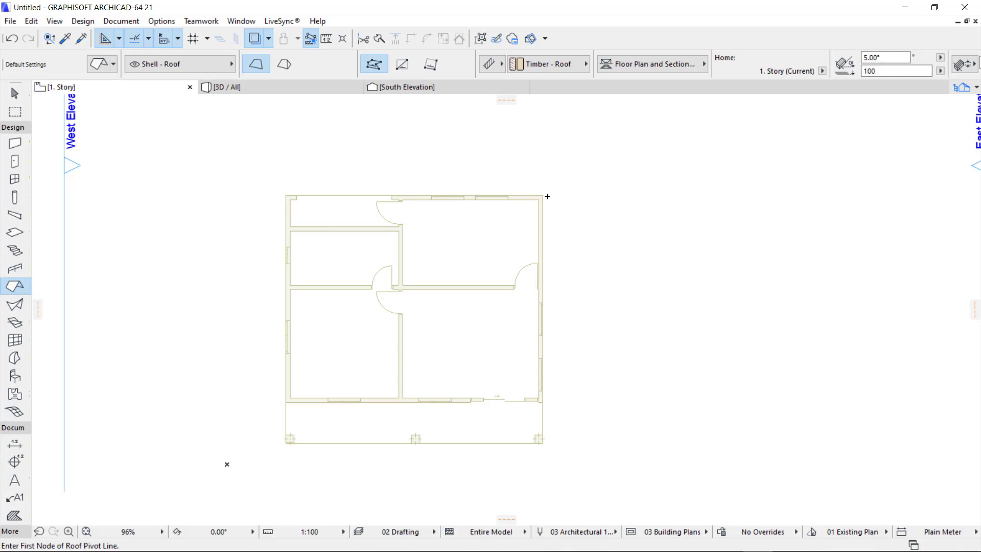
Define the roof's pivot line along the outer edge of the plan's upper exterior wall, with the slope direction toward the building interior
scroll(314, 183, "up", 2)
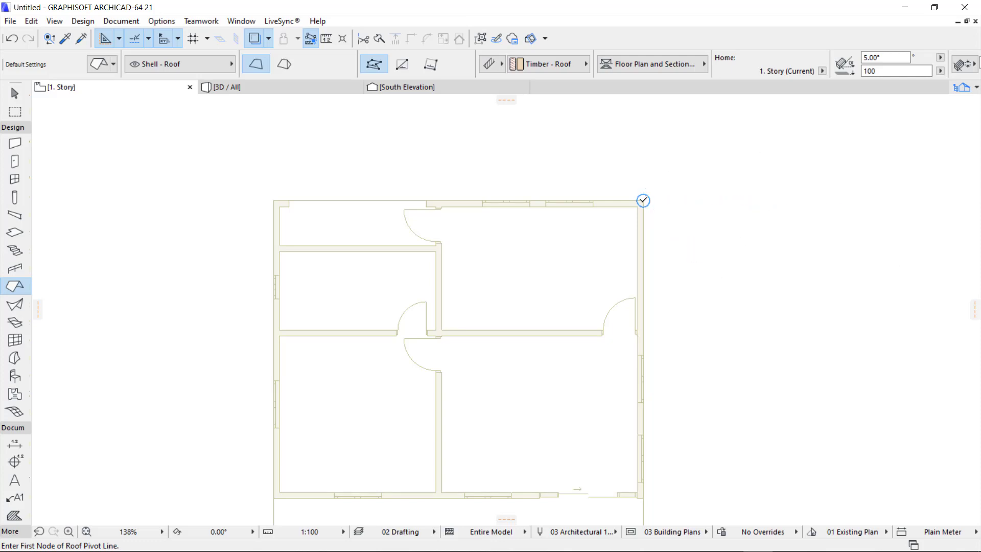
left_click(643, 200)
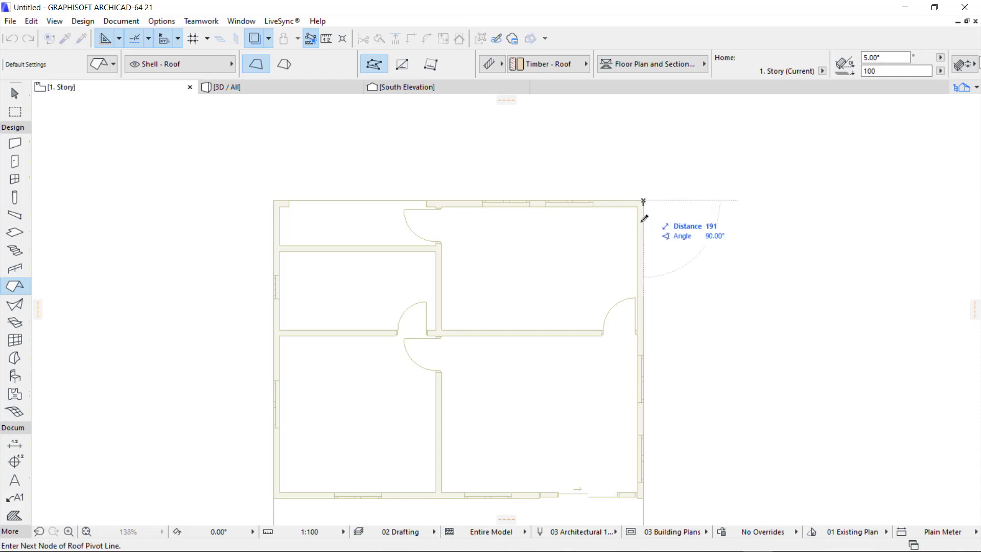
left_click(274, 199)
left_click(422, 298)
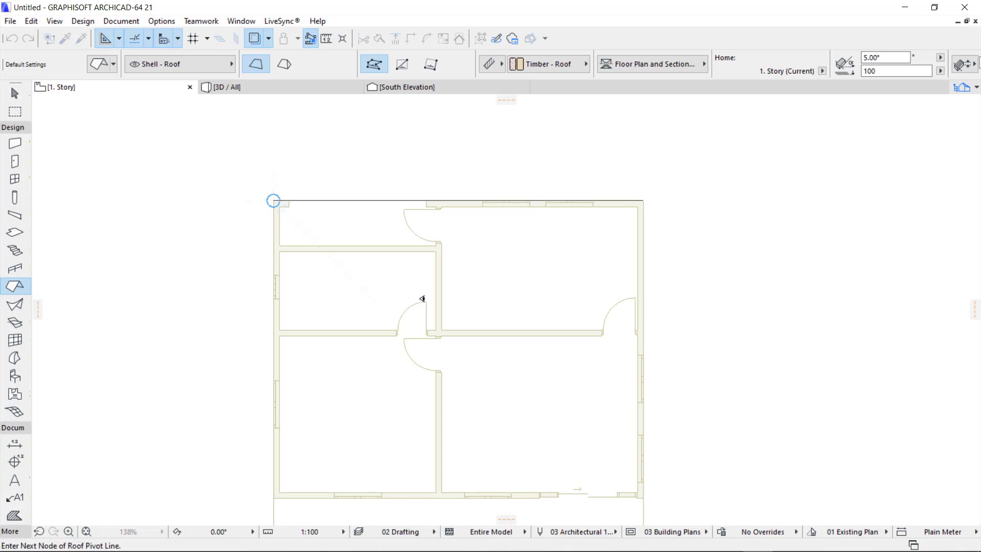
Outline the roof polygon through the four outer corners of the exterior walls, leaving out the column porch, and close it
left_click(643, 200)
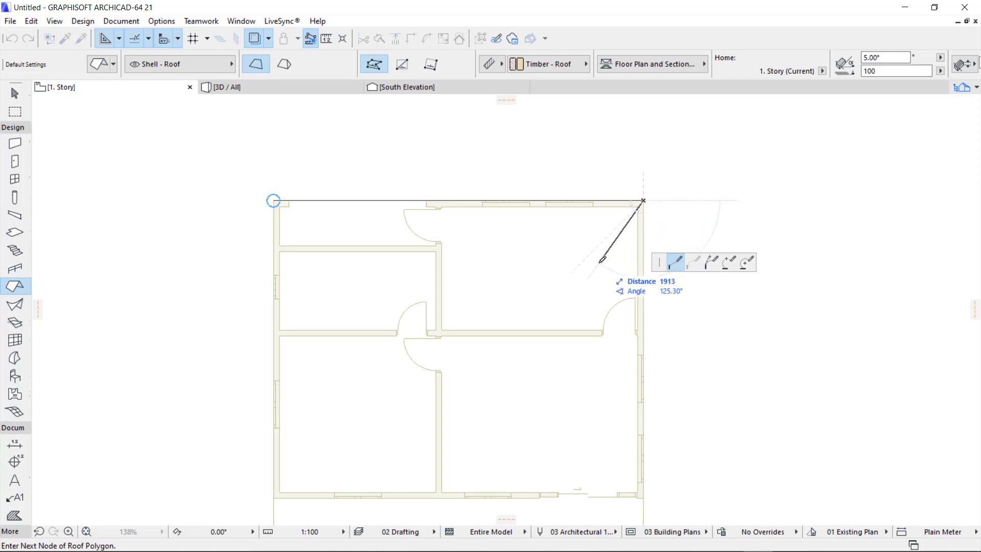
scroll(602, 259, "down", 2)
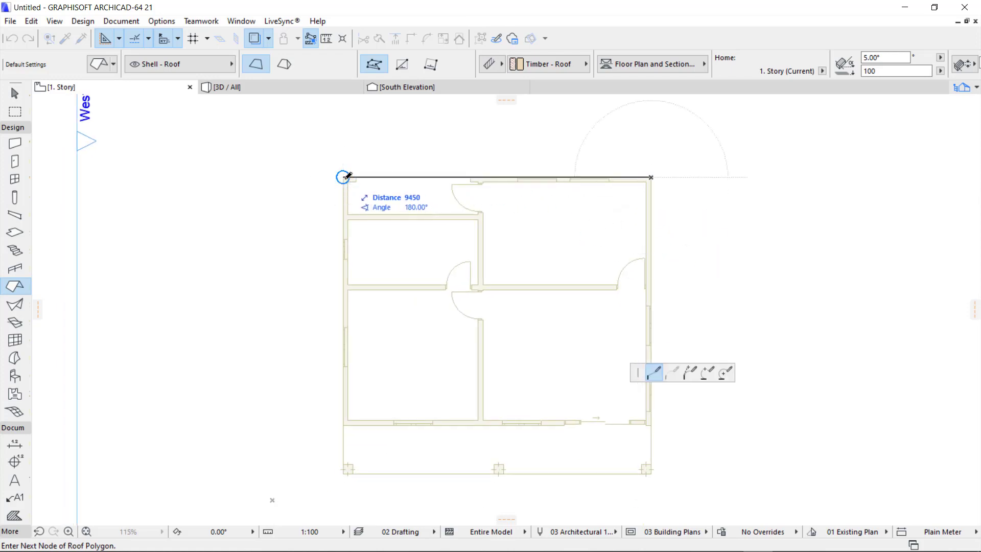
left_click(343, 178)
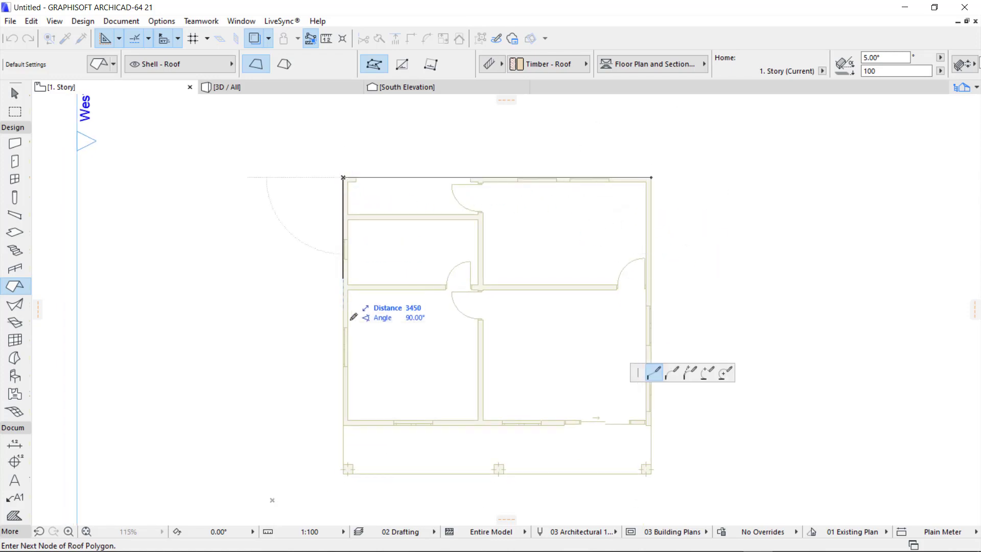
left_click(343, 423)
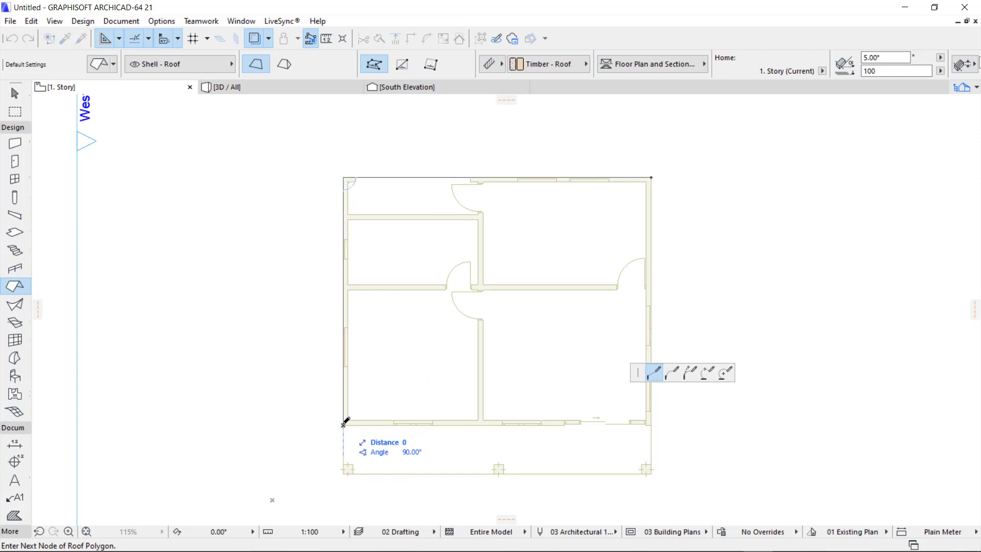
left_click(651, 425)
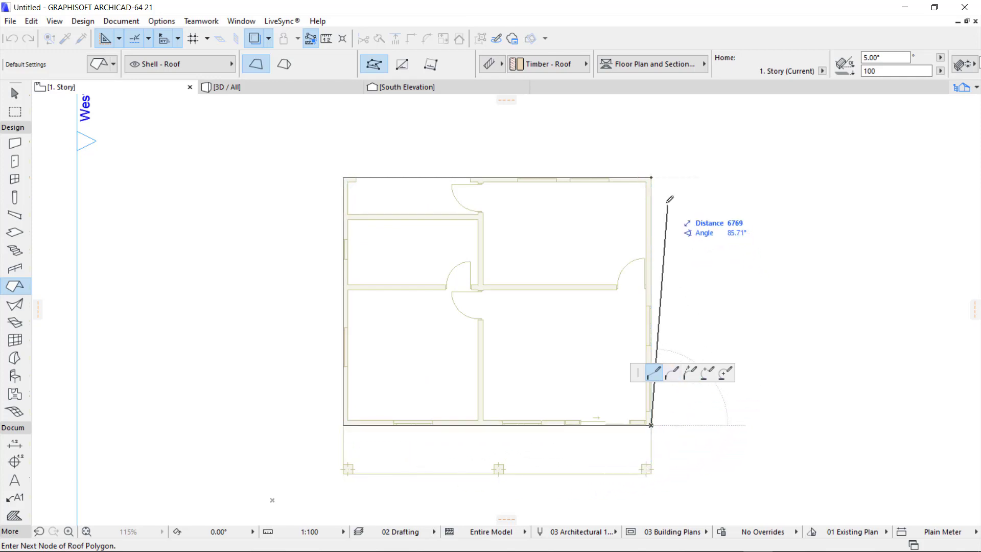
left_click(651, 177)
scroll(512, 303, "up", 2)
scroll(484, 243, "down", 3)
scroll(490, 345, "up", 2)
scroll(470, 344, "down", 3)
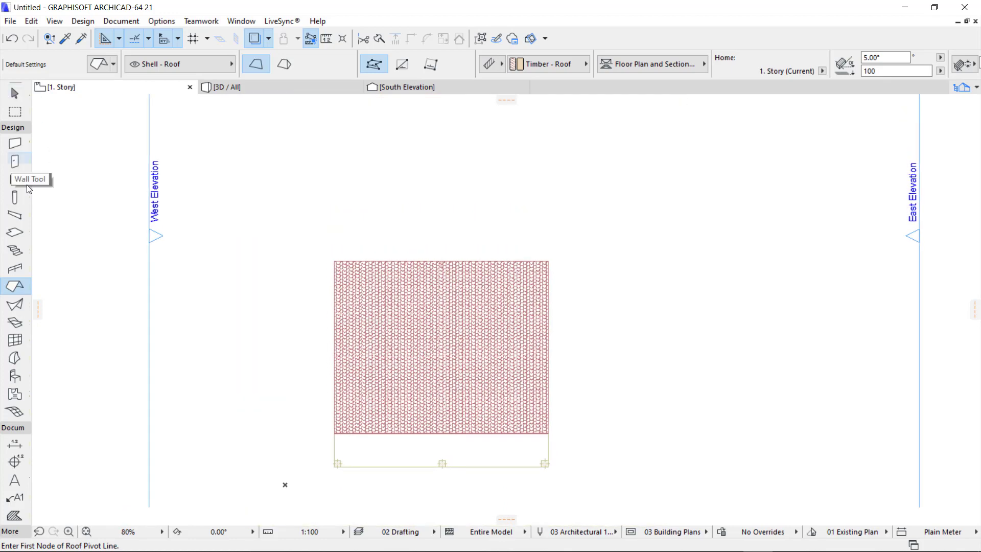
Offset all edges of the roof outward by 400 to form an overhang
left_click(14, 93)
scroll(445, 362, "up", 3)
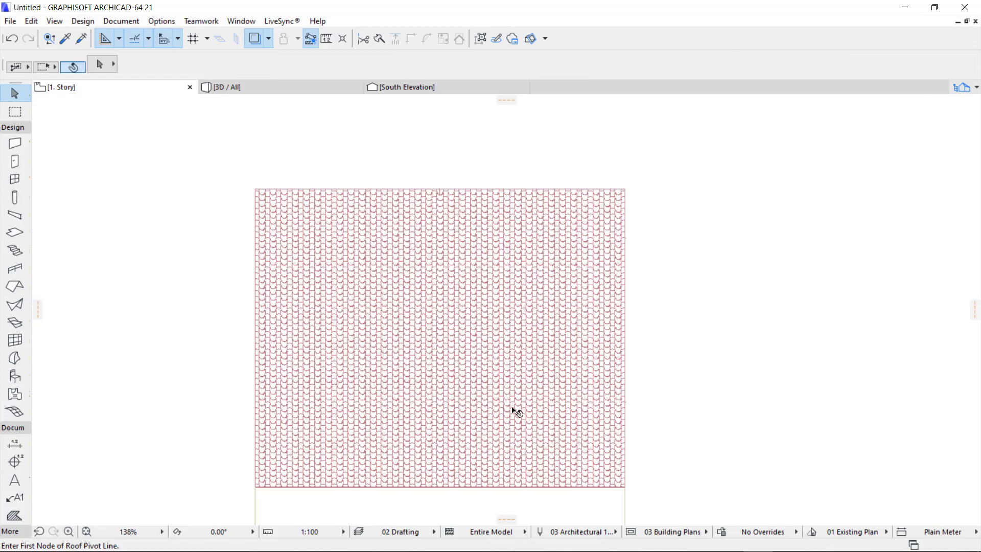
left_click(513, 381)
scroll(512, 380, "down", 1)
mouse_move(400, 469)
middle_mouse_down()
mouse_move(438, 343)
mouse_move(501, 394)
middle_mouse_up()
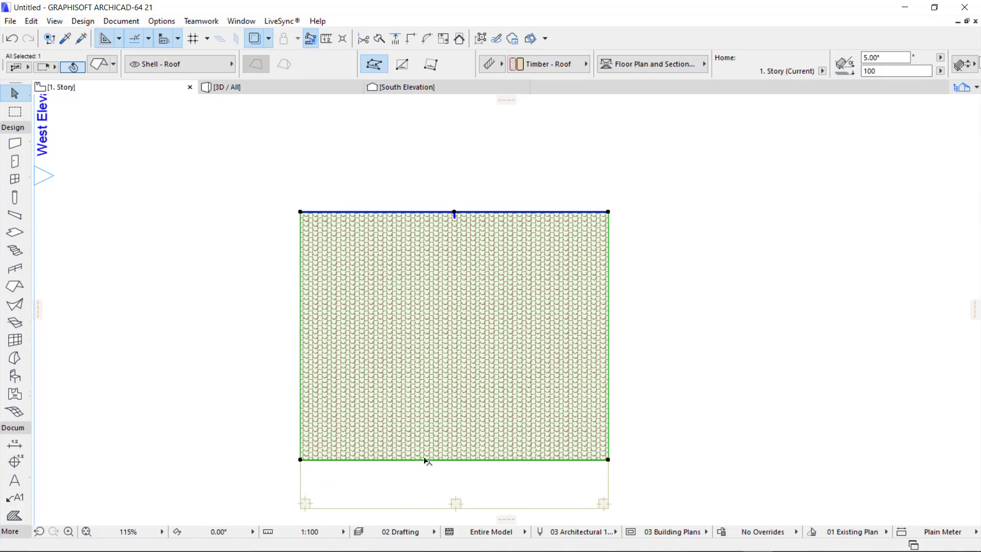
left_click(425, 461)
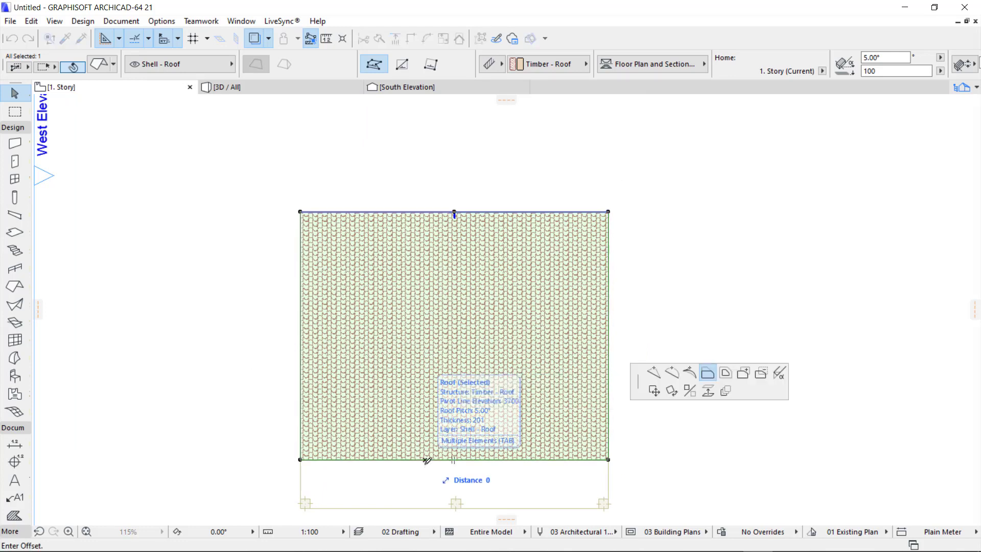
left_click(726, 377)
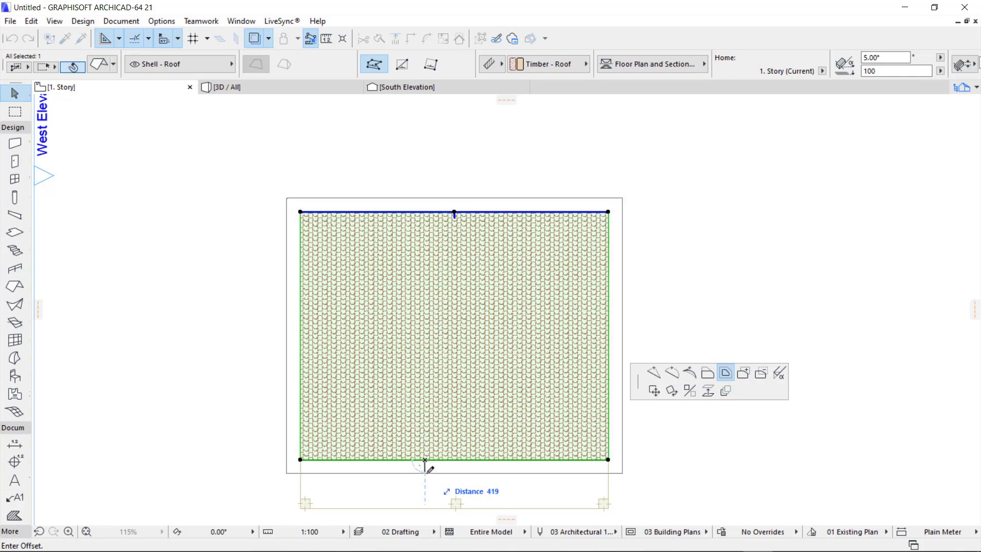
type("40")
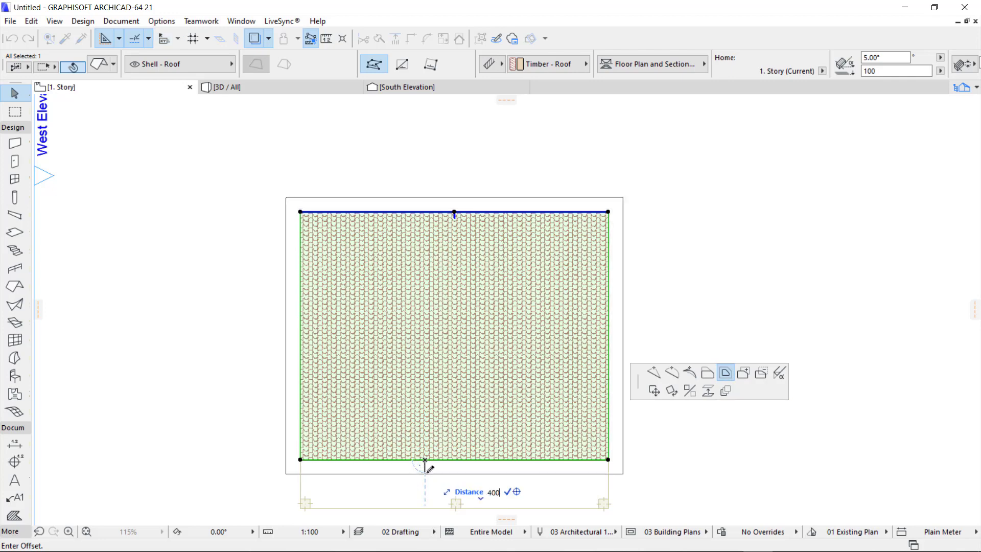
type("0")
key("Return")
left_click(732, 337)
scroll(476, 319, "down", 2)
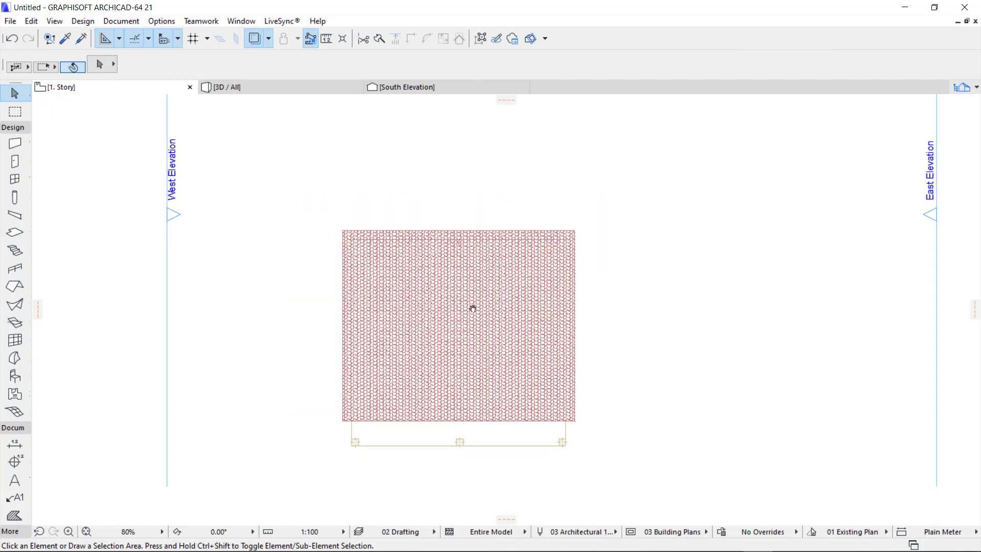
middle_click_drag(471, 304, 418, 289)
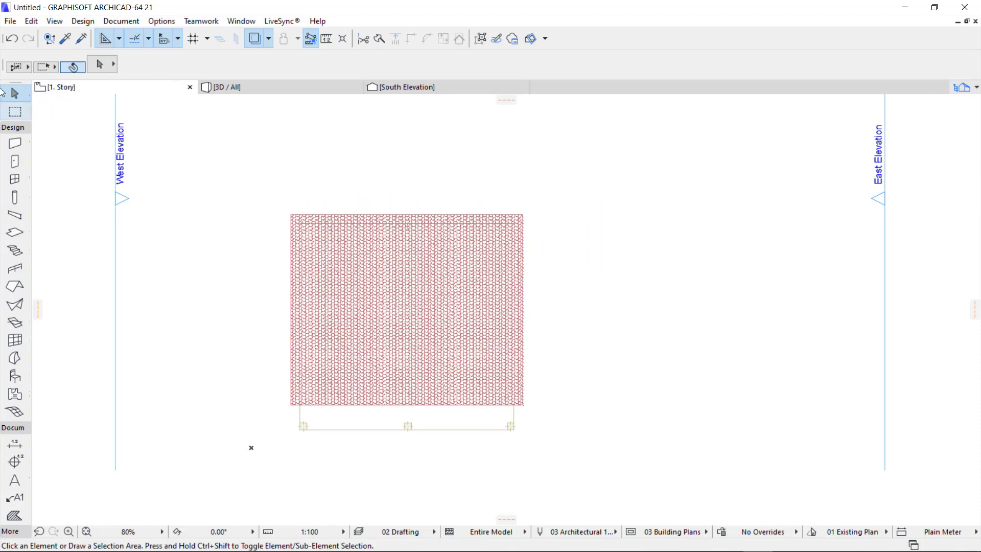
Examine the roof above the house walls in 3D and bring up the 0. Ground Floor plan
left_click(262, 89)
left_click_drag(508, 402, 387, 262)
scroll(485, 295, "up", 3)
scroll(485, 295, "down", 3)
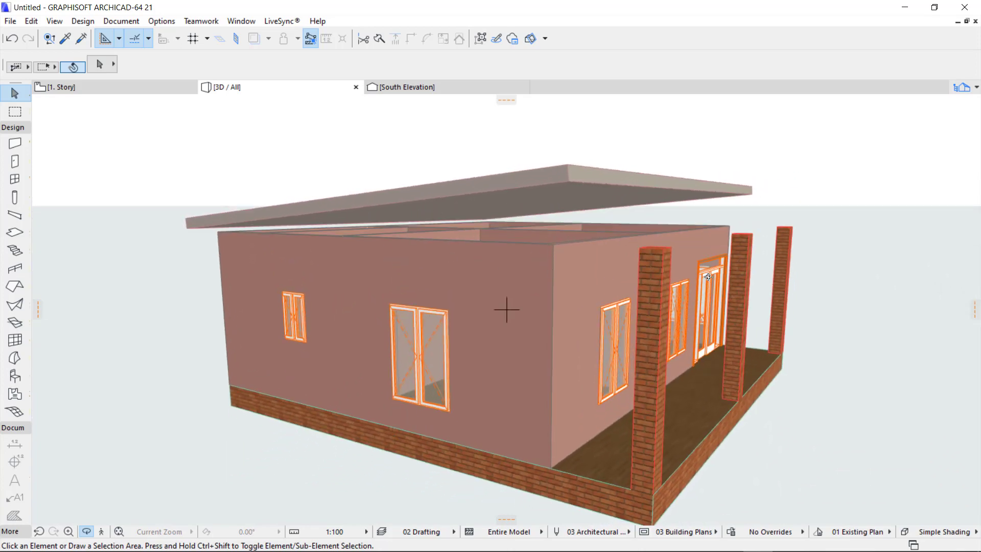
left_click_drag(493, 182, 543, 197)
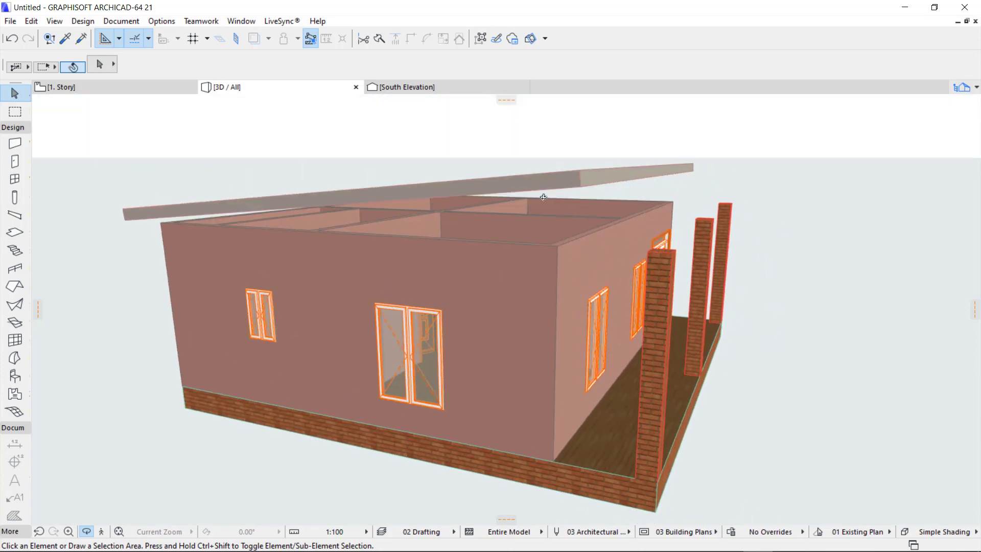
left_click(102, 92)
right_click(119, 88)
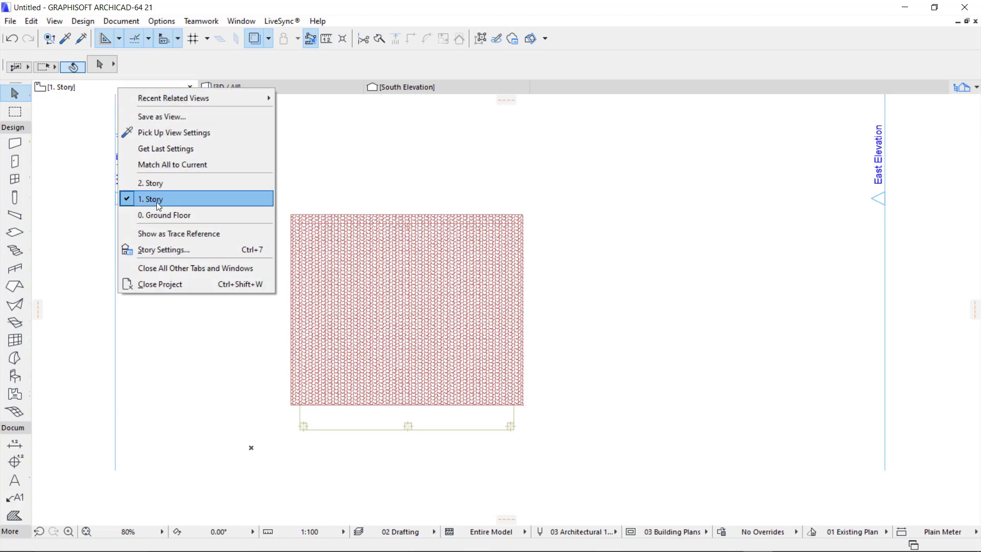
left_click(166, 215)
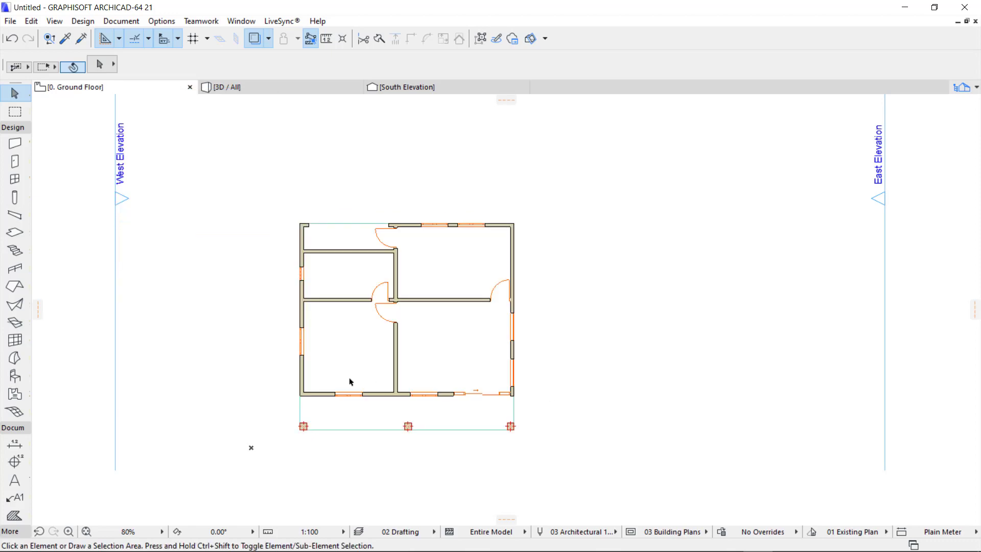
scroll(535, 324, "up", 2)
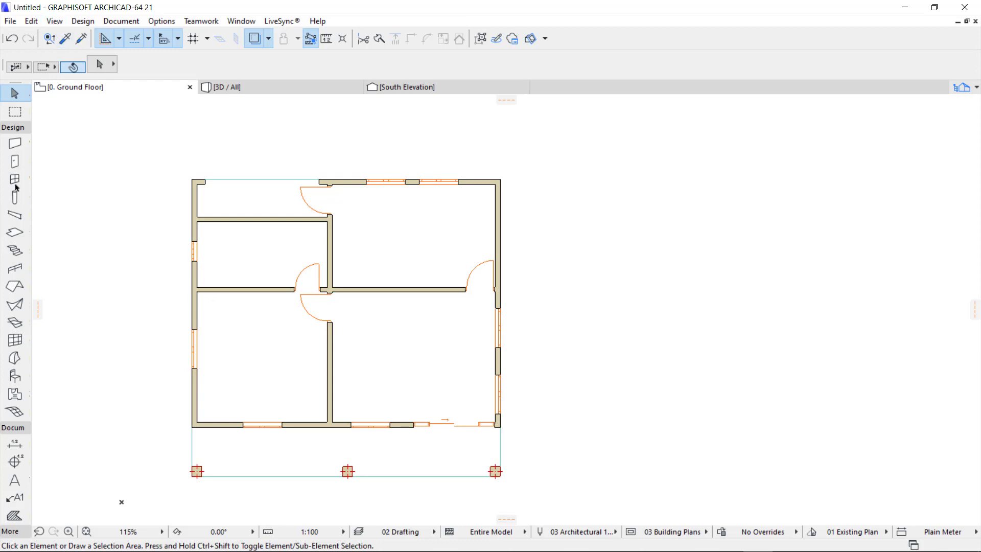
Override all three linked surfaces in the wall default settings with Brick - Red
double_click(13, 145)
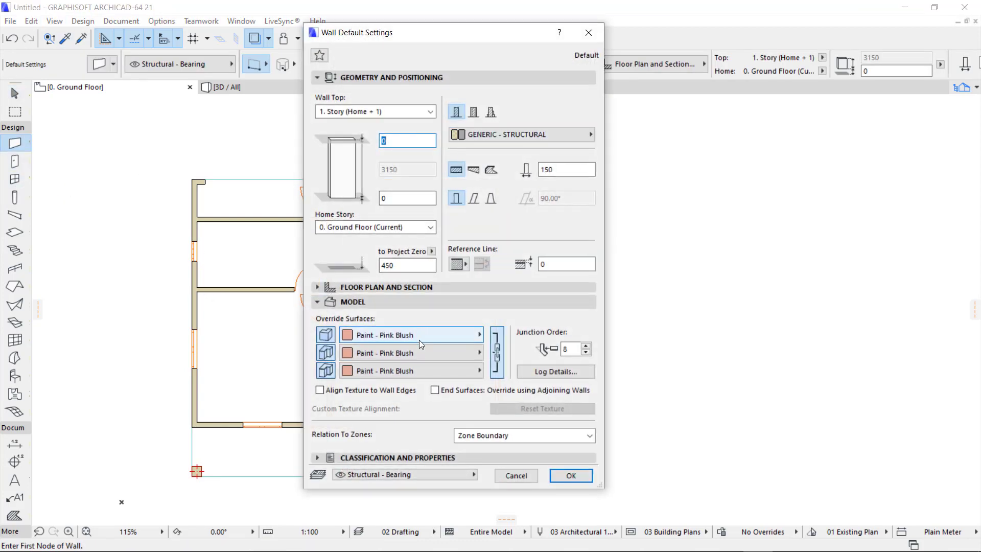
left_click(418, 338)
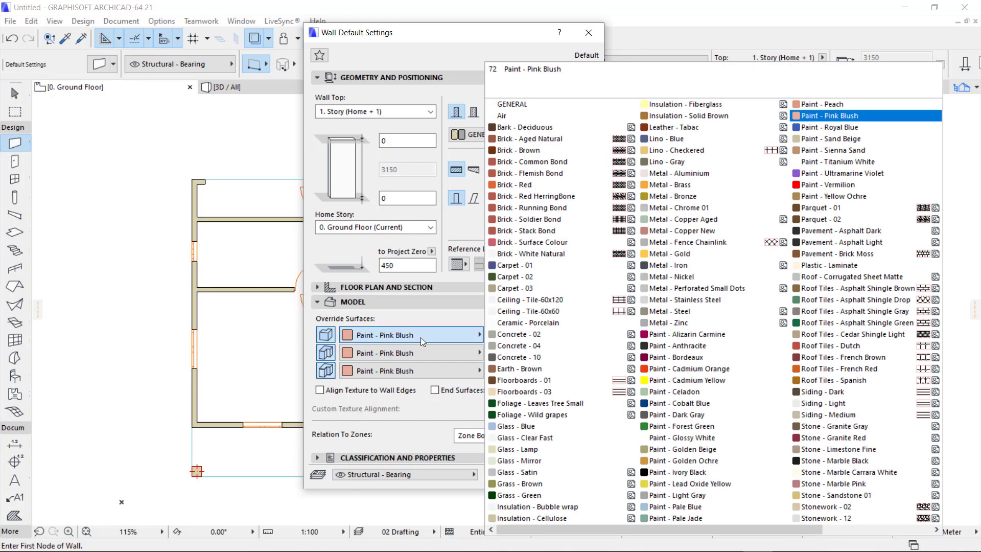
left_click(515, 185)
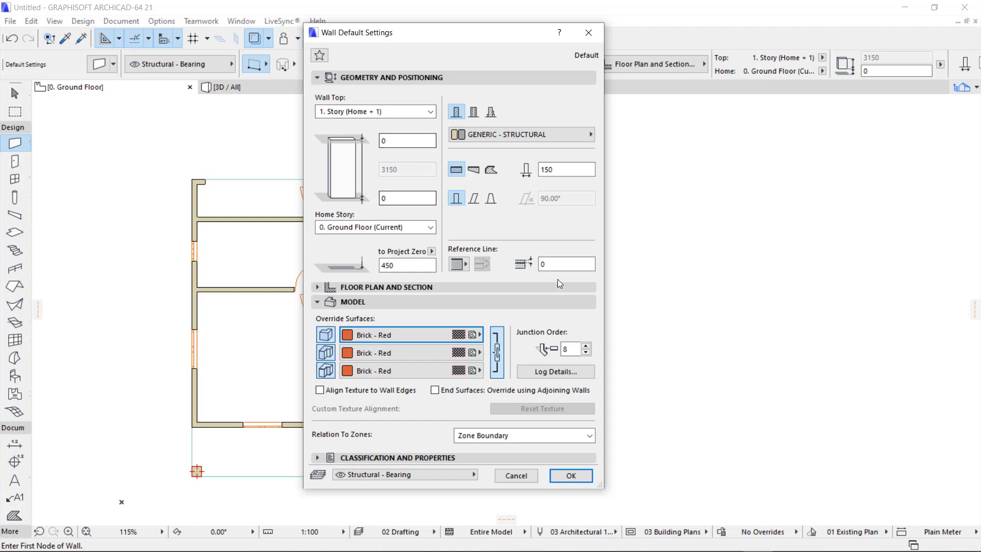
Set the wall defaults to a Not Linked top, home story 1. Story and a height of 1500, and accept them
left_click(430, 112)
left_click(347, 155)
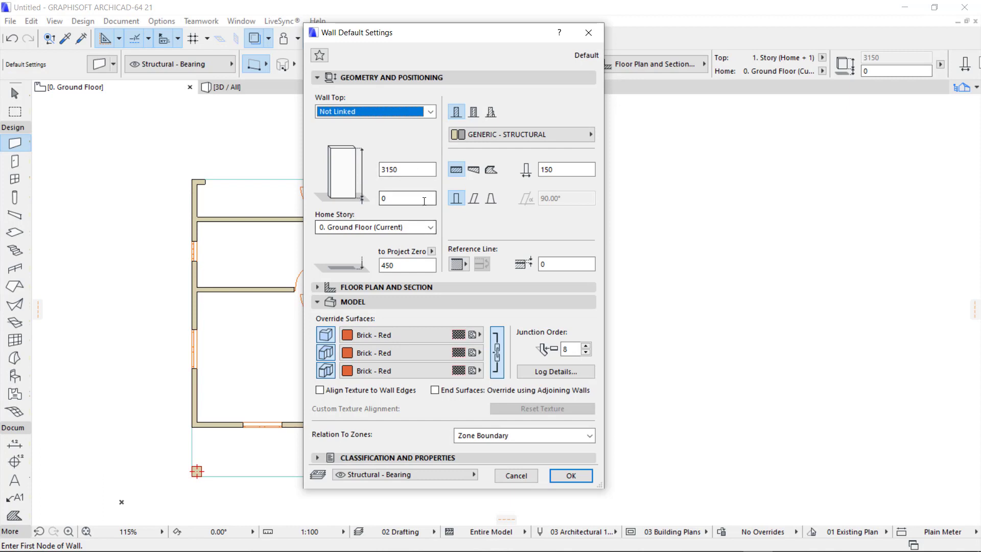
left_click(431, 227)
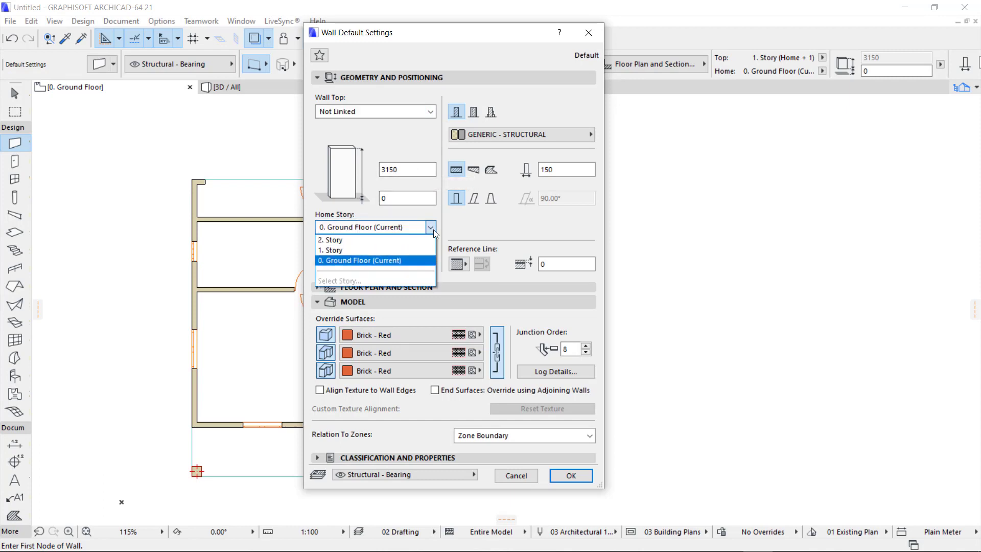
left_click(380, 253)
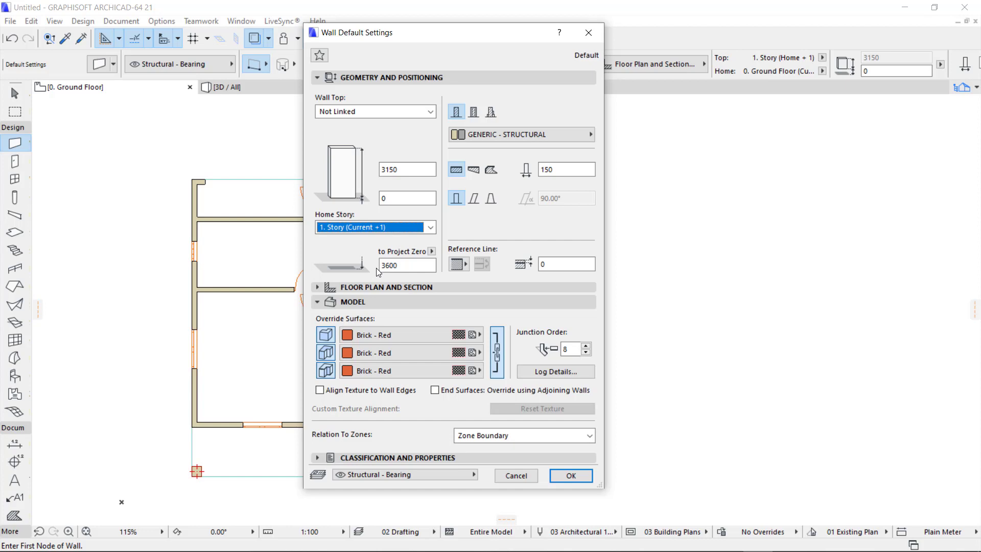
left_click(407, 172)
double_click(407, 172)
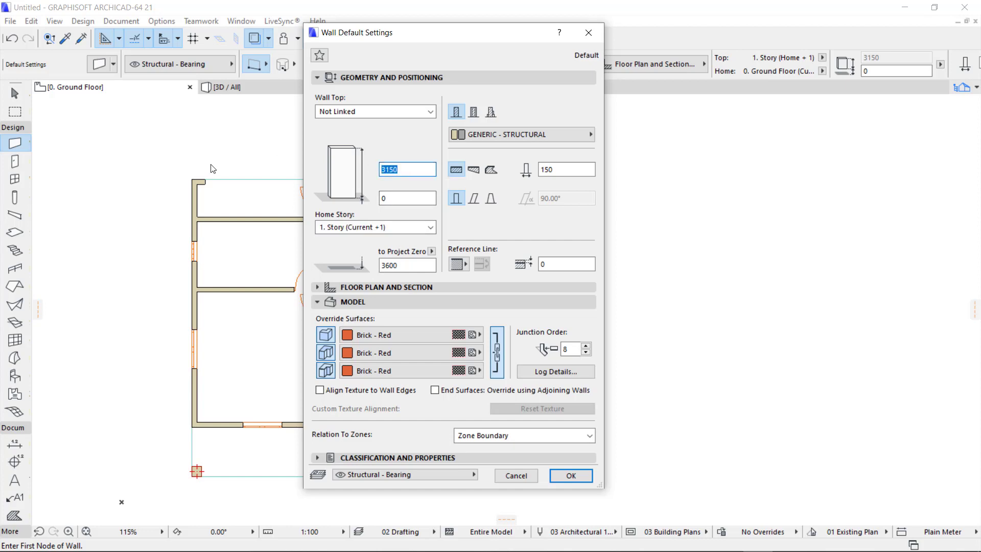
type("1500")
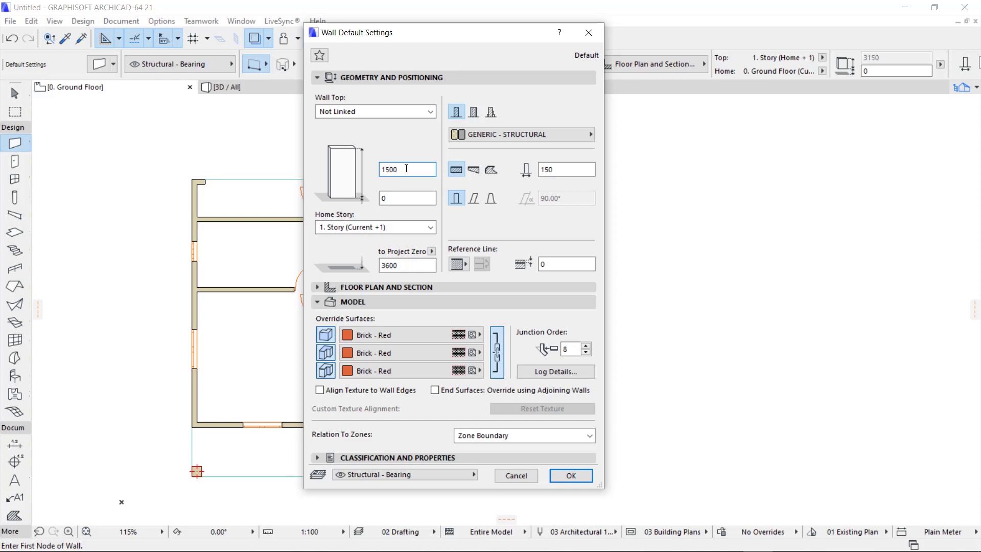
left_click(570, 474)
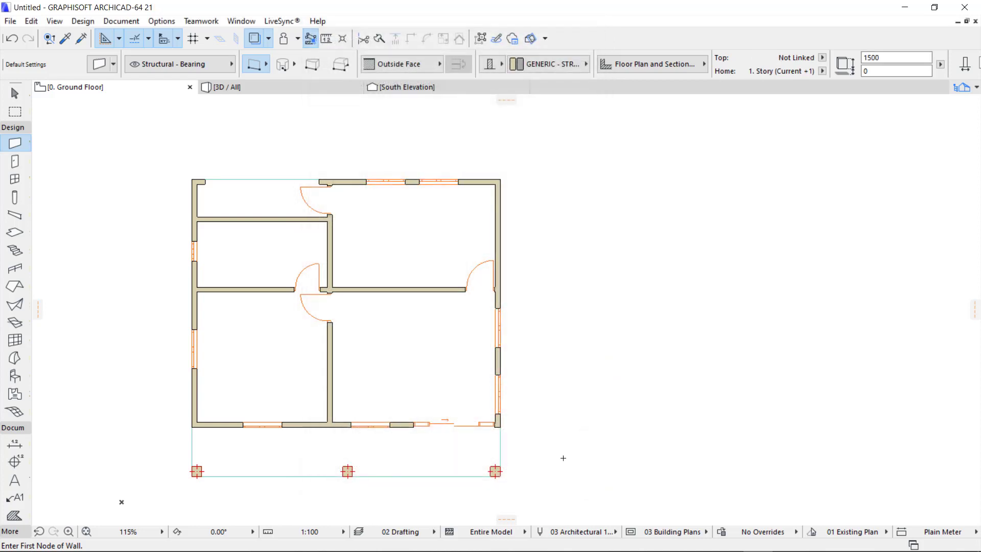
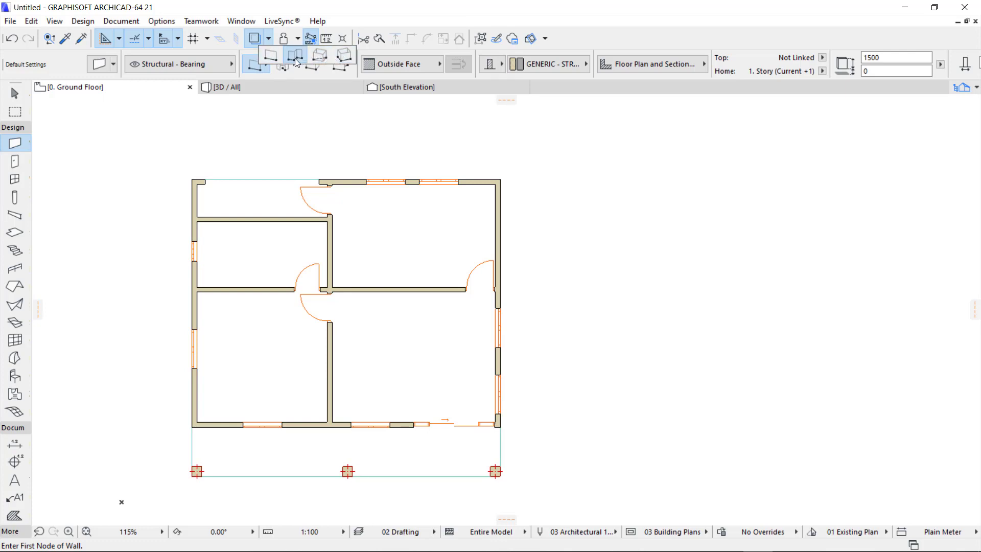
Draw a closed chained wall through the four outer corners of the exterior walls and keep the elements created on the unseen story
left_click(295, 59)
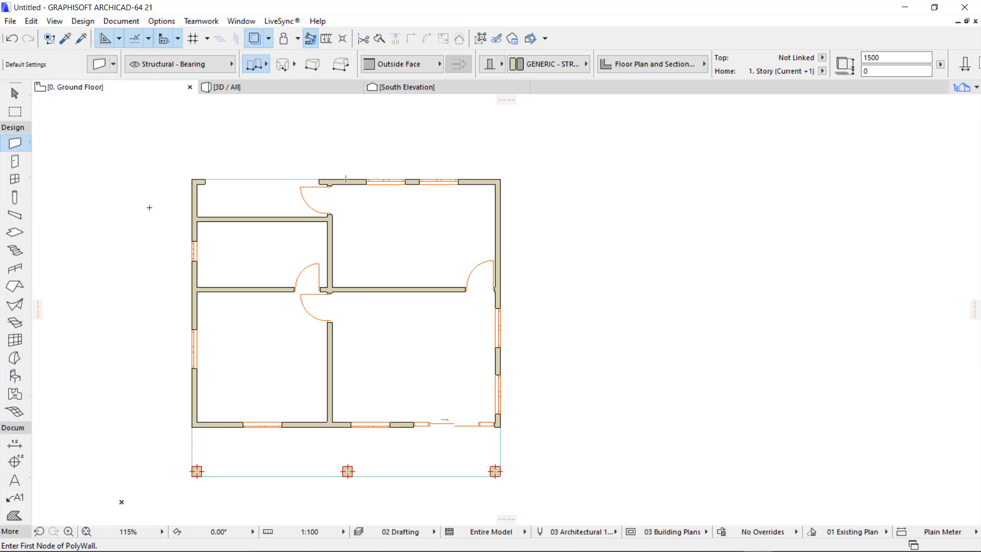
left_click(193, 179)
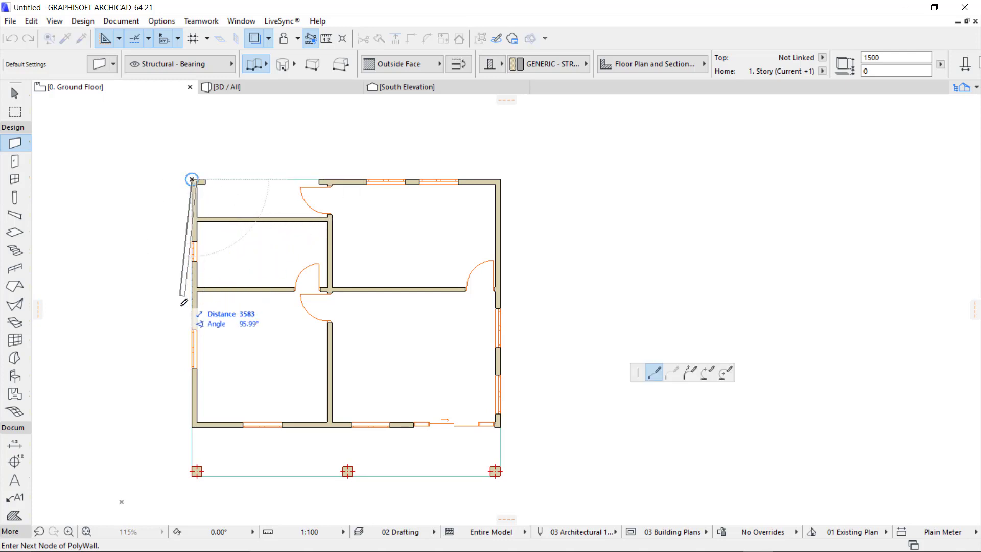
left_click(193, 425)
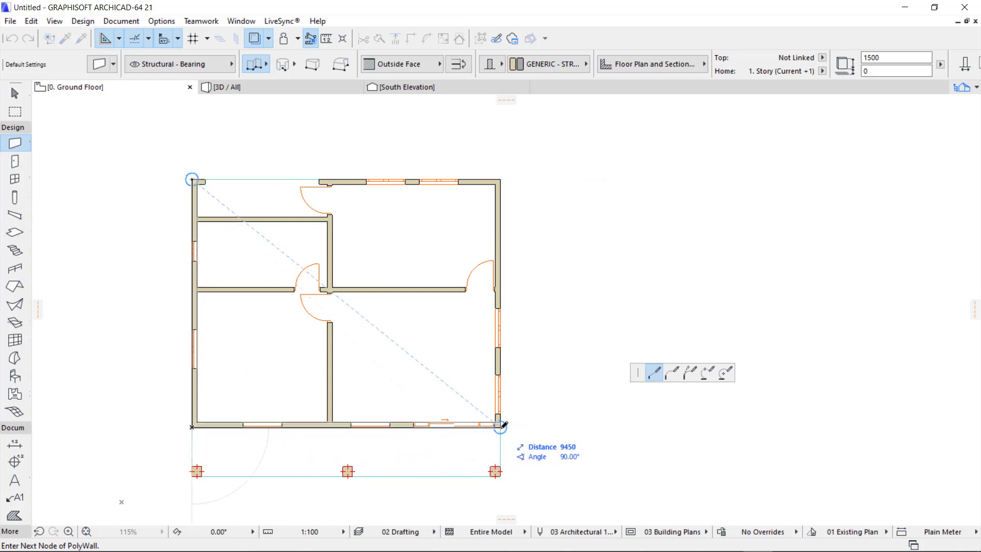
left_click(502, 425)
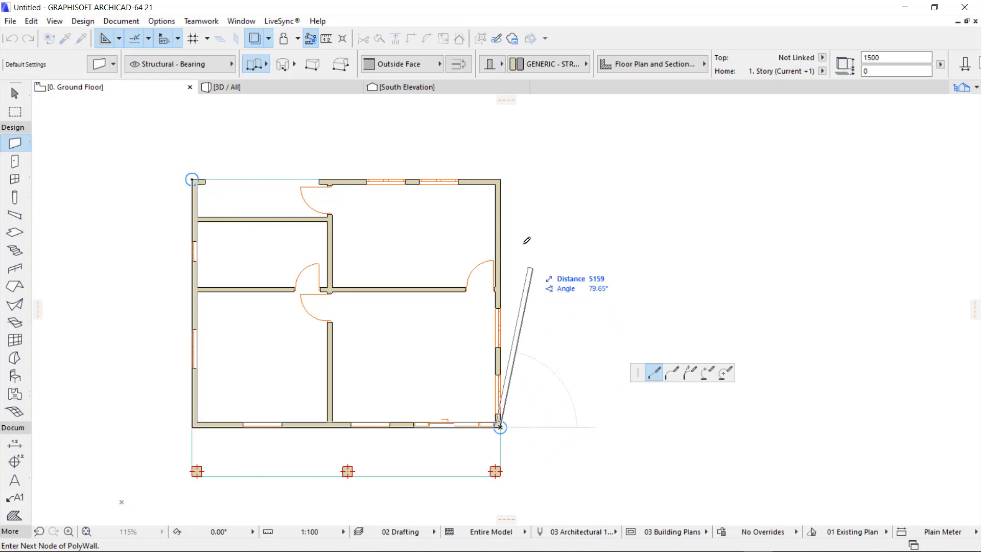
left_click(500, 179)
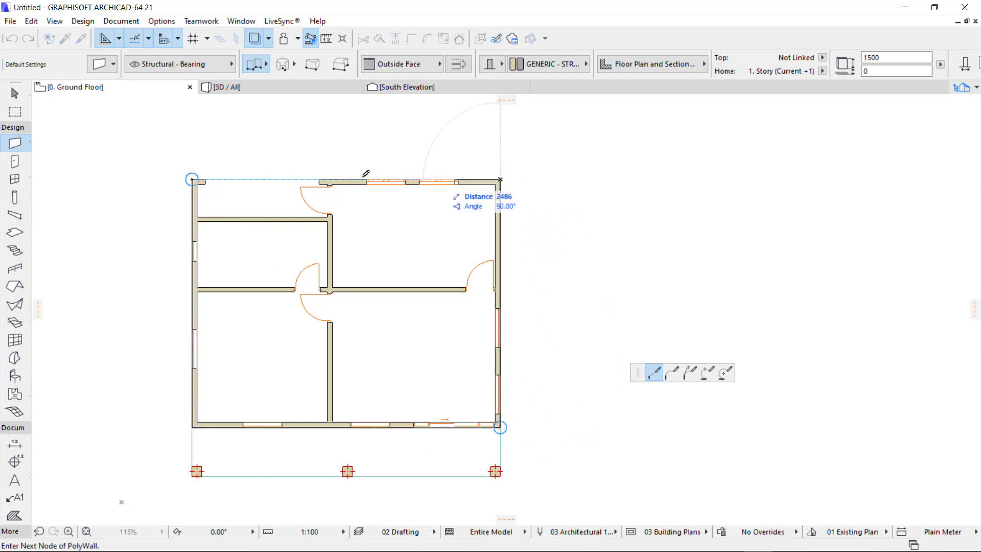
left_click(192, 179)
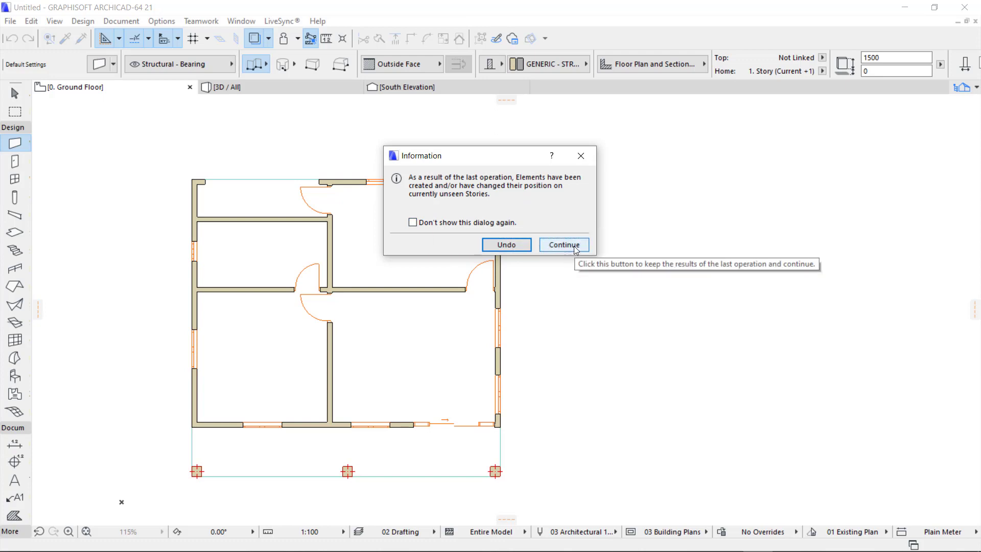
left_click(564, 245)
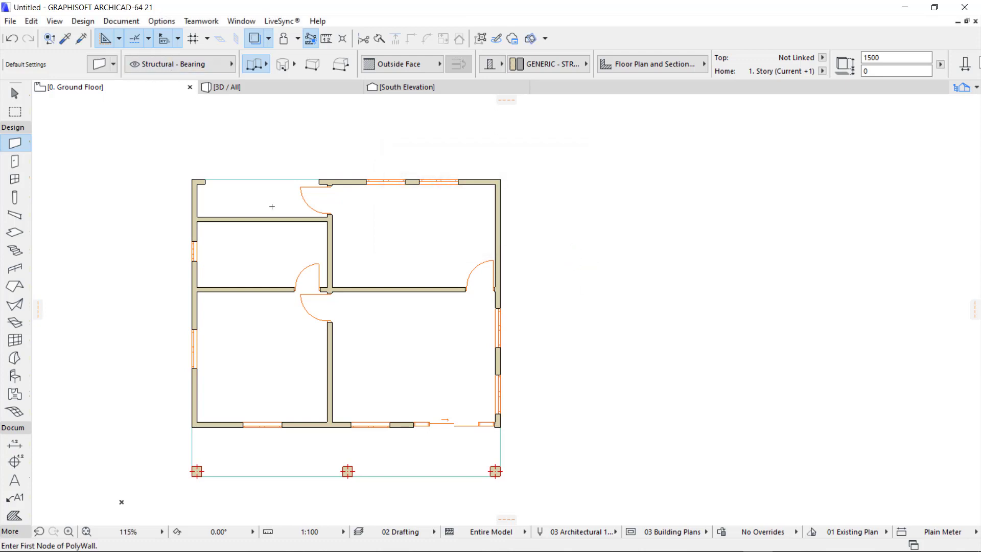
Check the 1. Story plan and examine how the new brick walls meet the roof from several sides in 3D
middle_click_drag(296, 313, 368, 305)
scroll(383, 344, "up", 2)
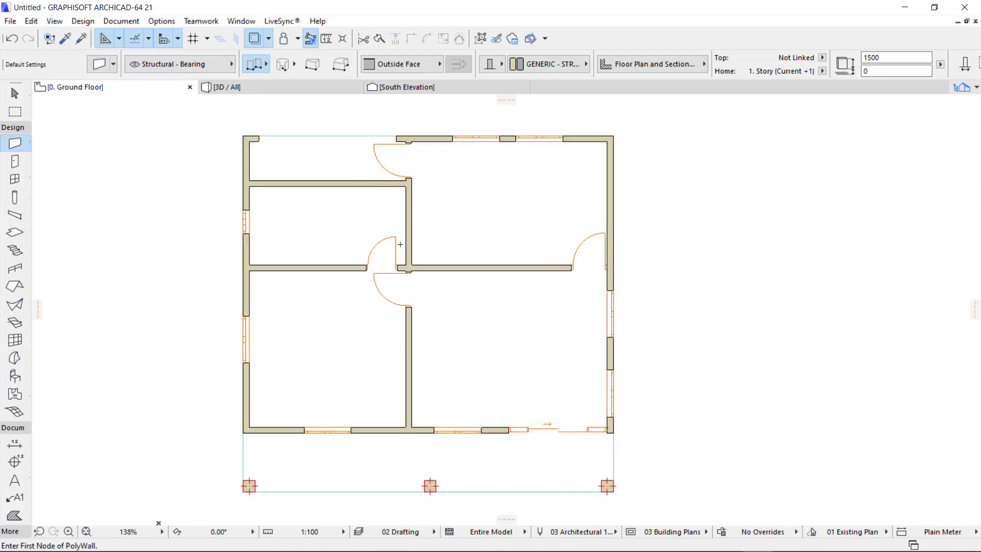
scroll(383, 291, "down", 3)
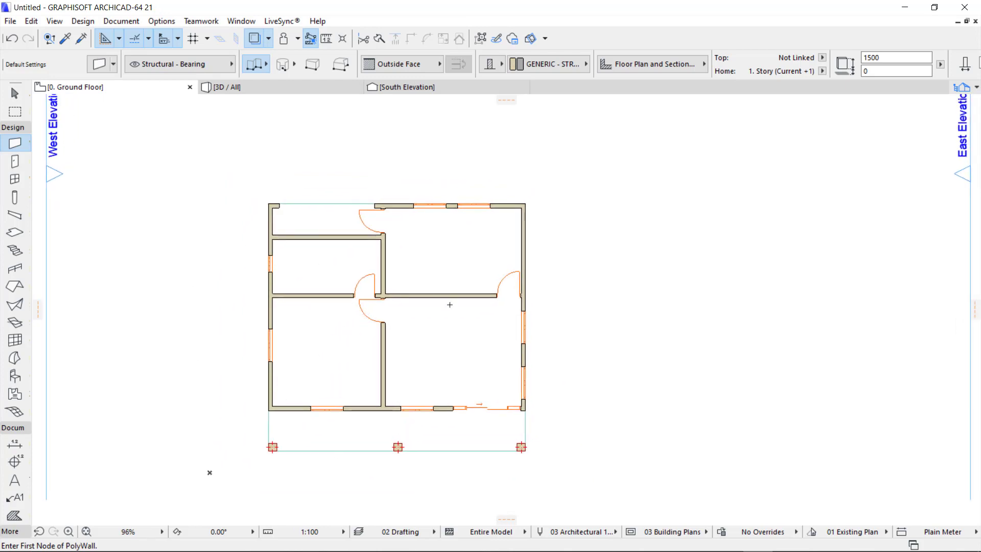
right_click(102, 91)
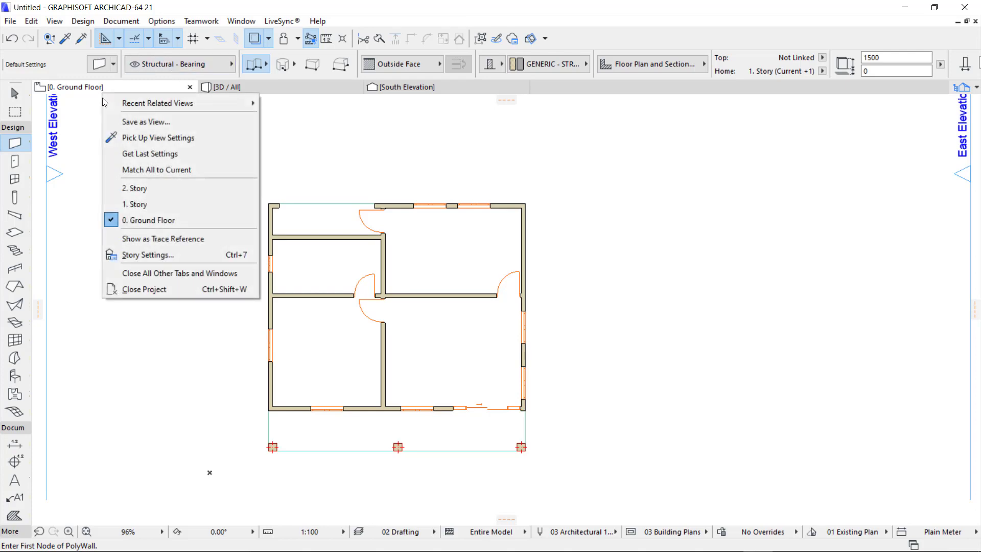
left_click(163, 203)
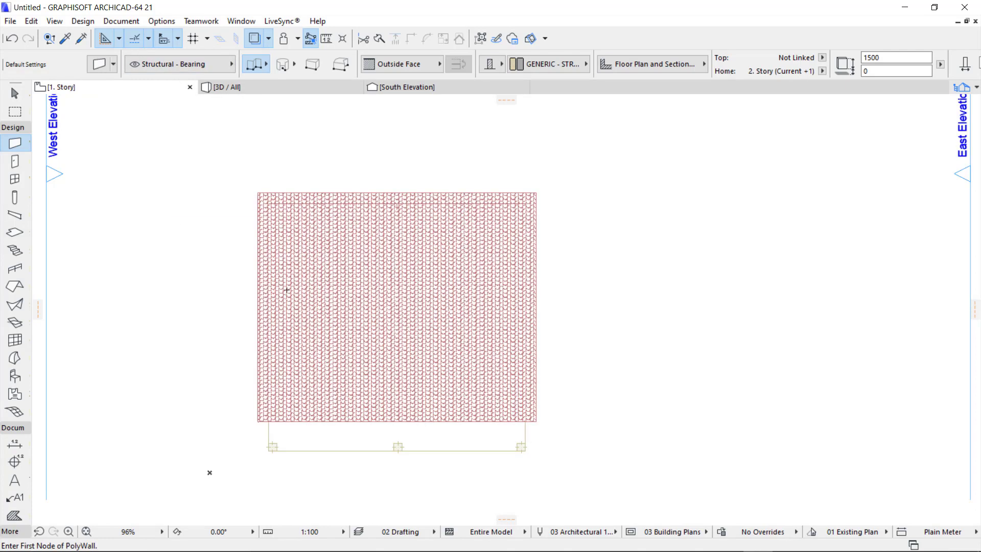
left_click(272, 91)
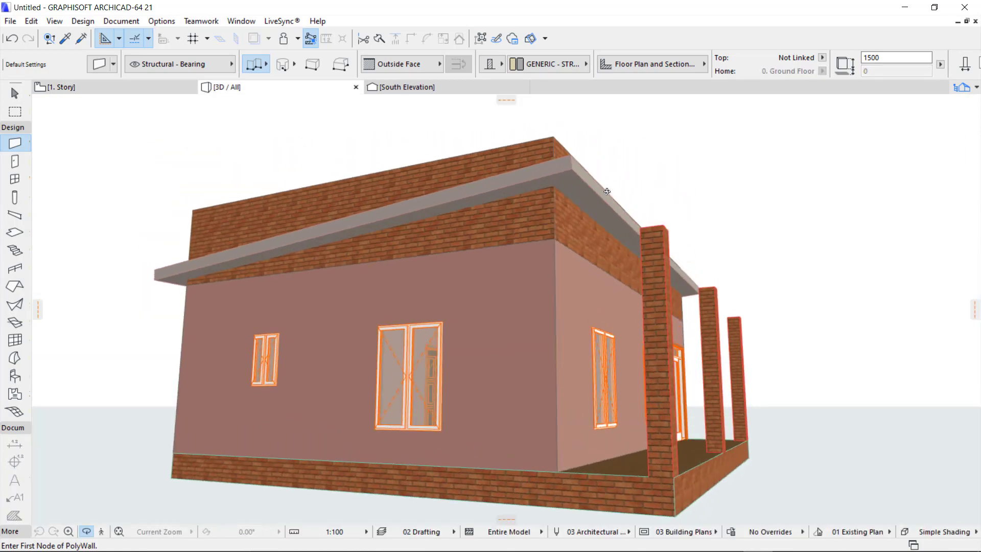
middle_click_drag(607, 191, 232, 317, "shift")
middle_click_drag(507, 309, 467, 203, "shift")
scroll(467, 203, "down", 10)
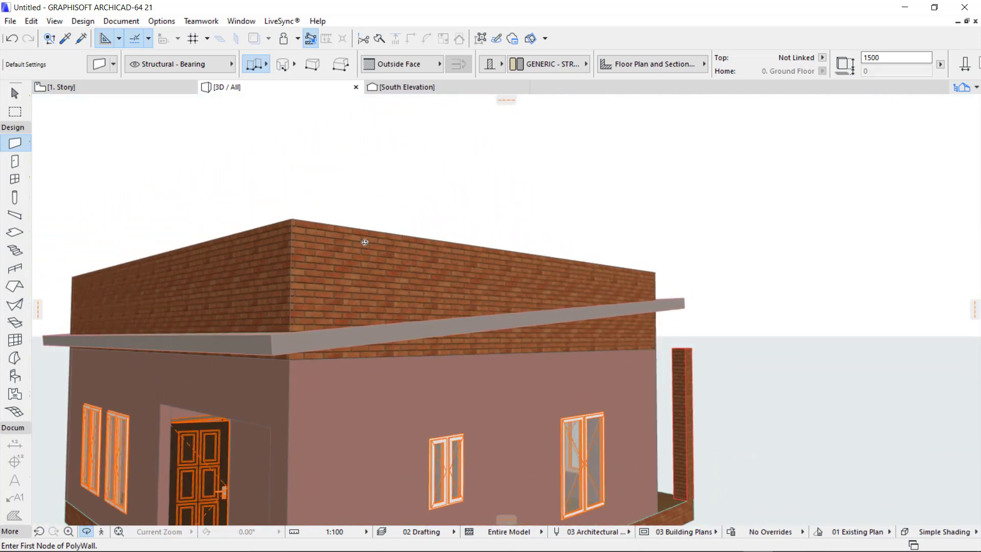
middle_click_drag(697, 274, 638, 242, "shift")
middle_click_drag(531, 263, 560, 323, "shift")
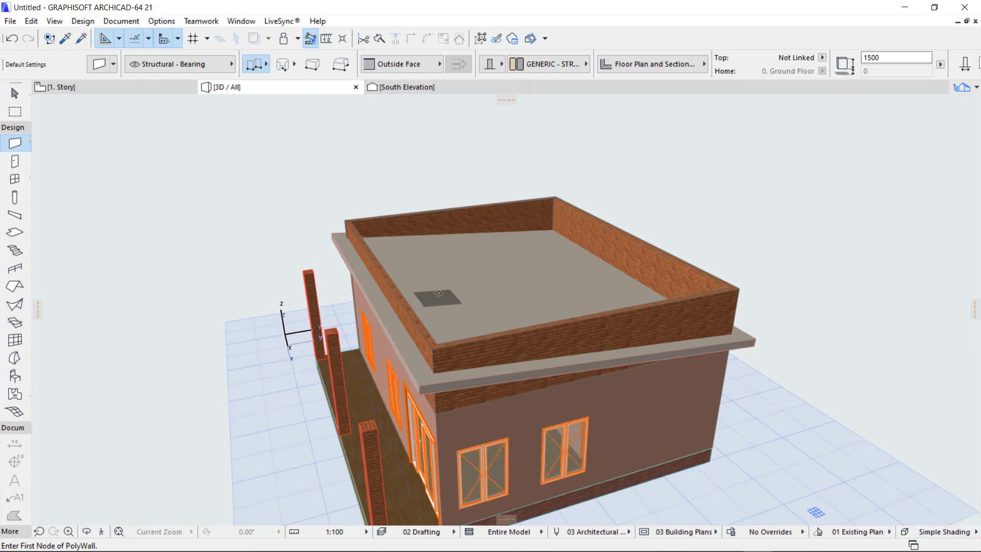
Trim the four upper brick walls to the roof, using the roof from the current selection
key("o")
left_click(449, 288)
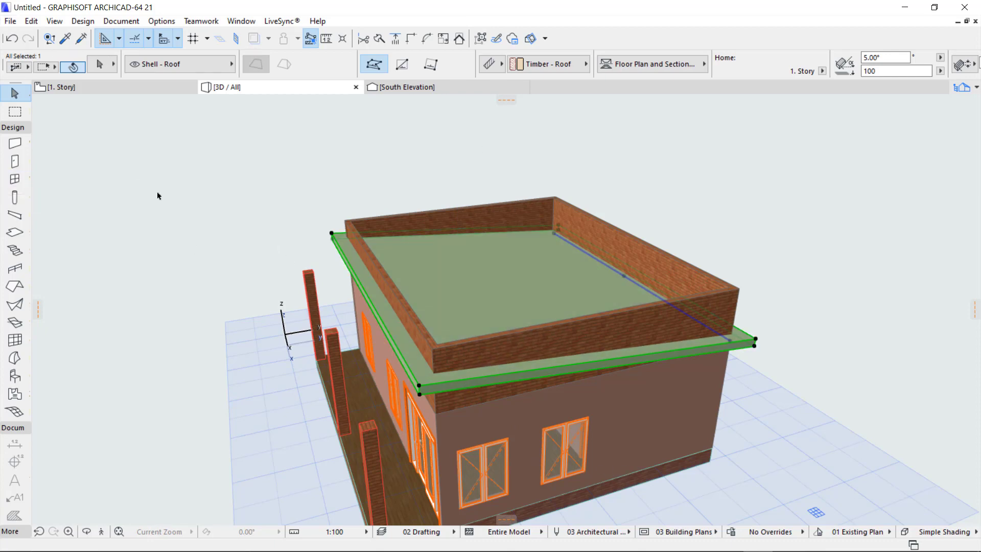
left_click(453, 223, "shift")
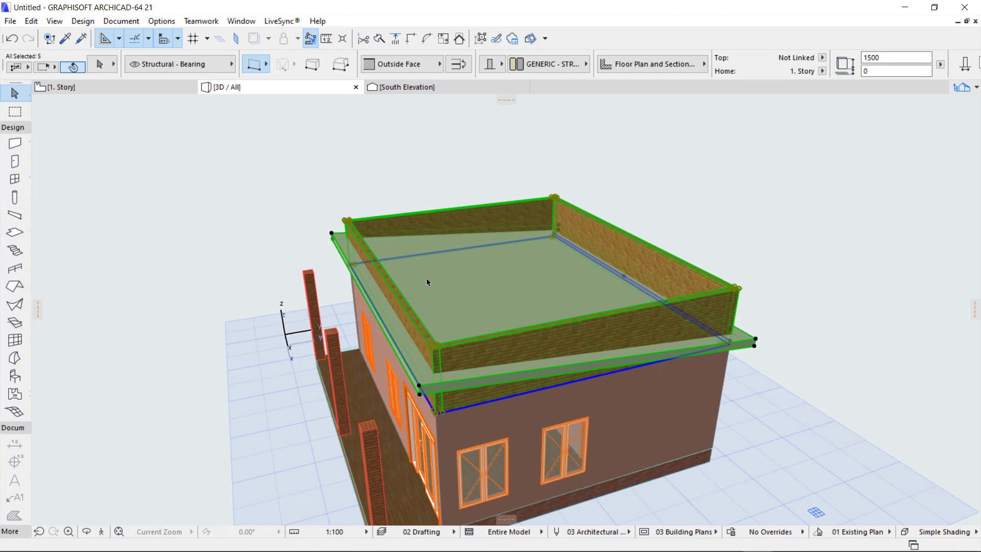
left_click(162, 21)
mouse_move(121, 21)
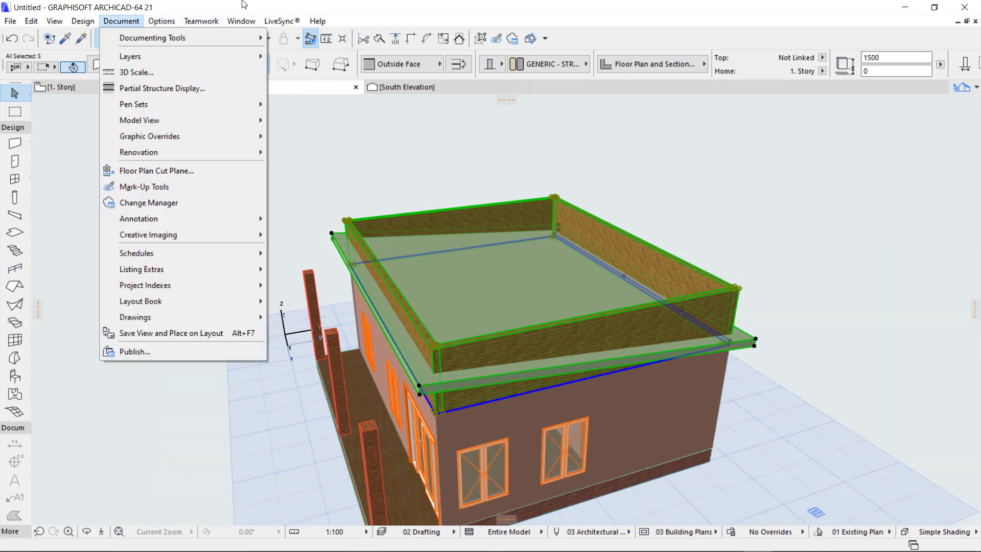
mouse_move(81, 23)
left_click(386, 5)
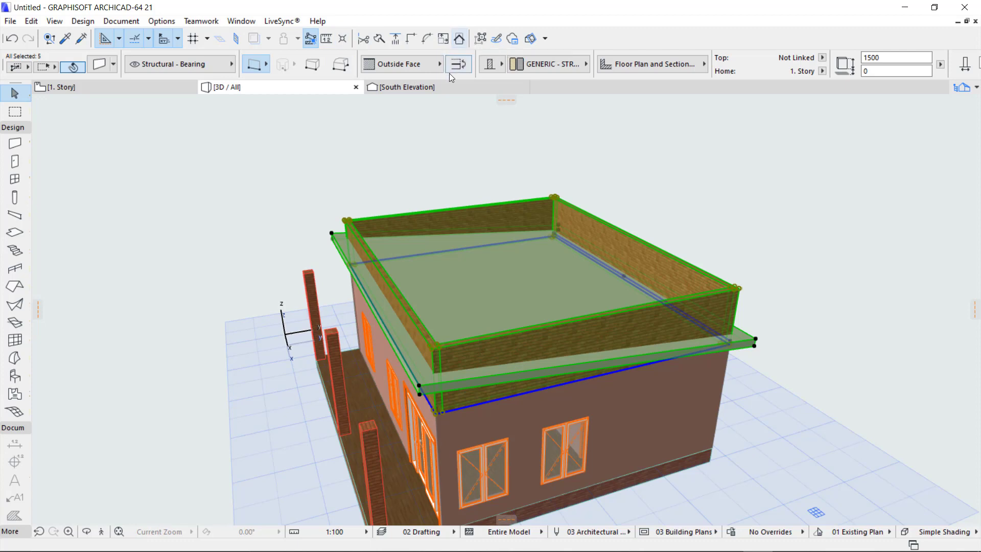
left_click(459, 40)
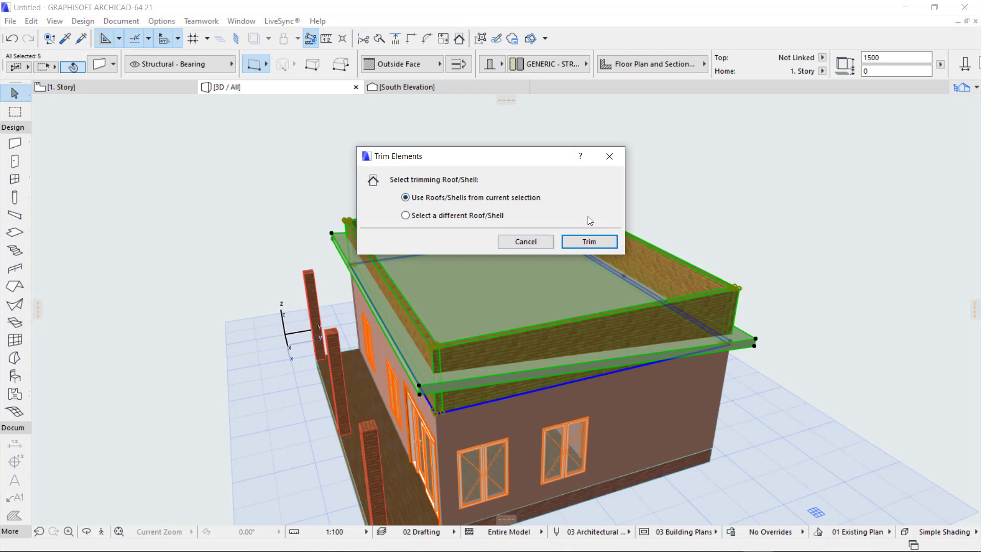
left_click(590, 242)
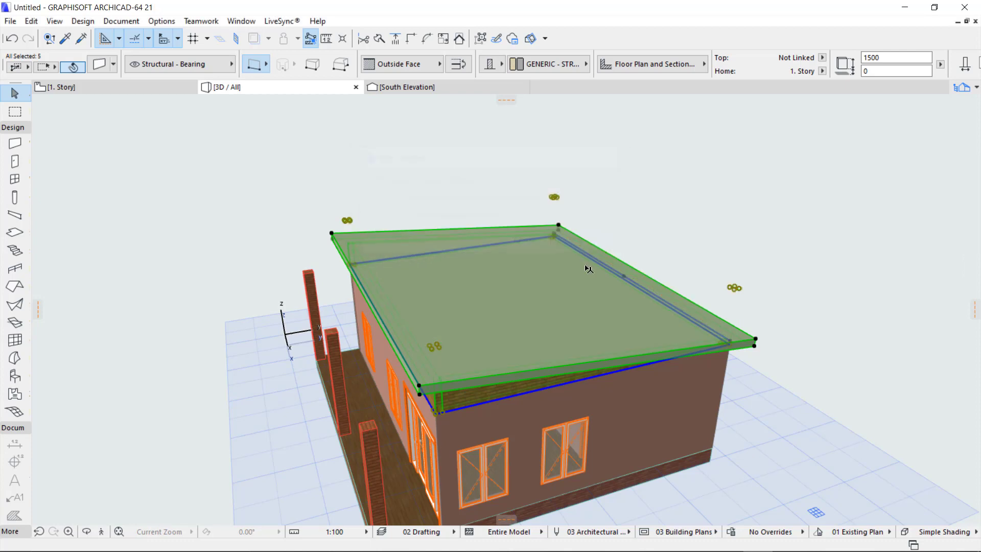
Clear the selection and place a copy of the timber roof on the 1. Story plan, just east of the original
key("Escape")
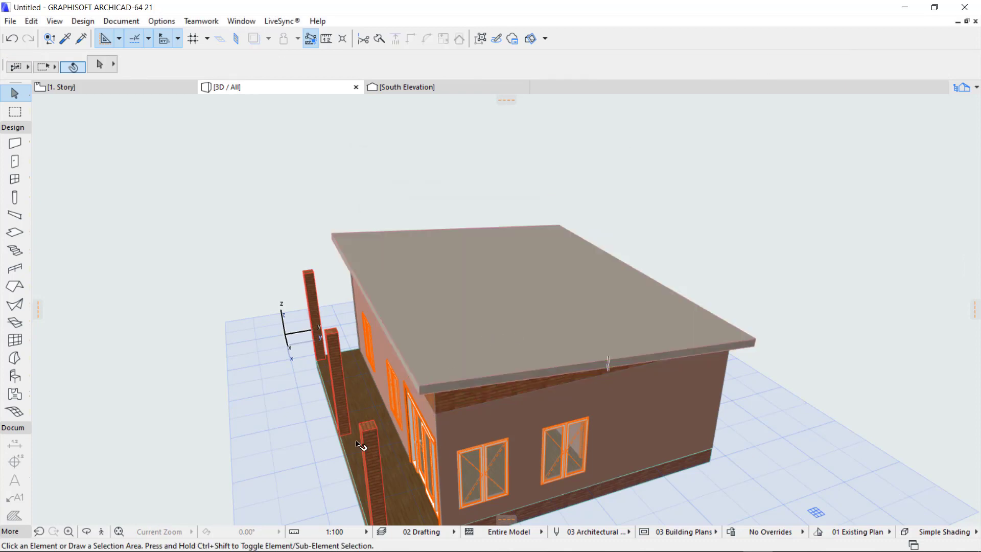
left_click(86, 531)
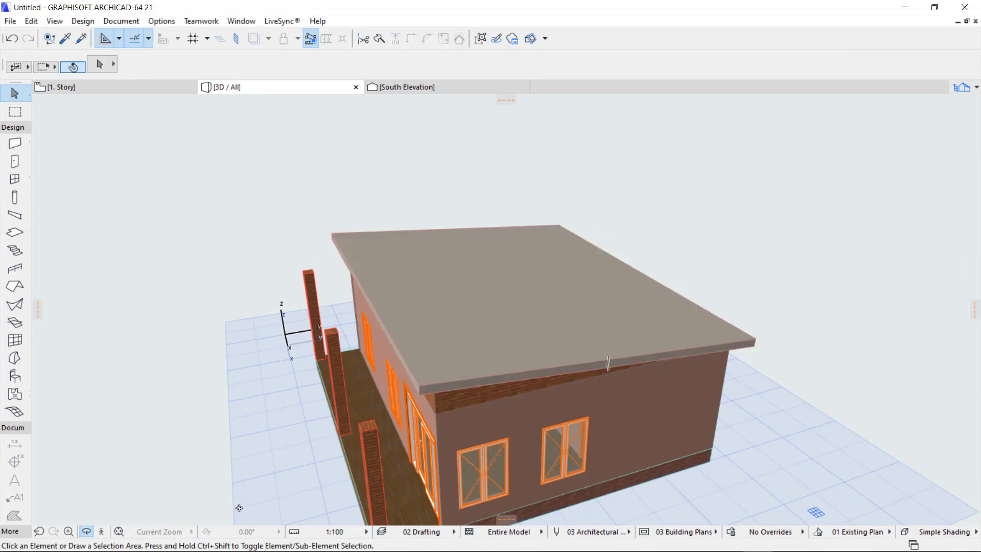
left_click_drag(254, 453, 515, 234)
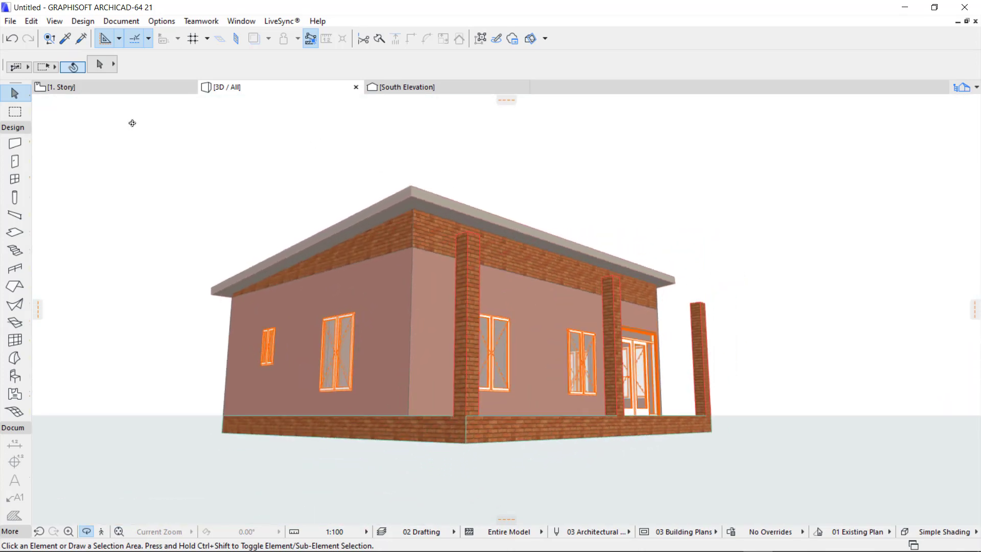
left_click(71, 88)
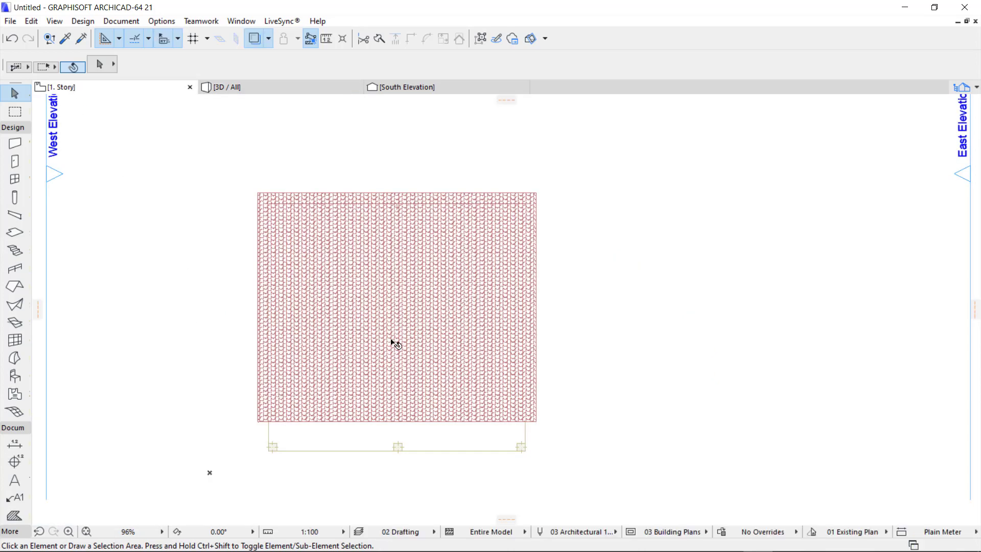
left_click(470, 368)
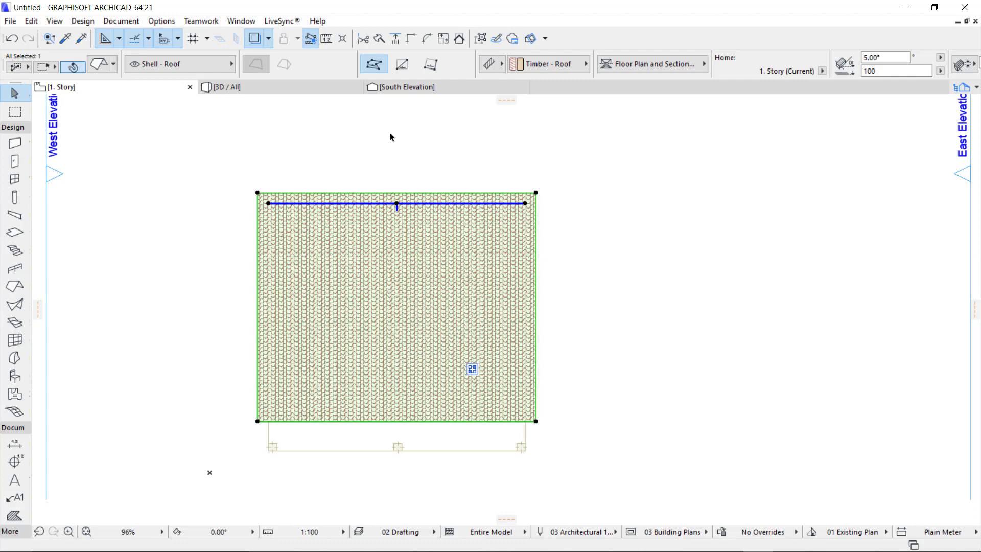
right_click(309, 288)
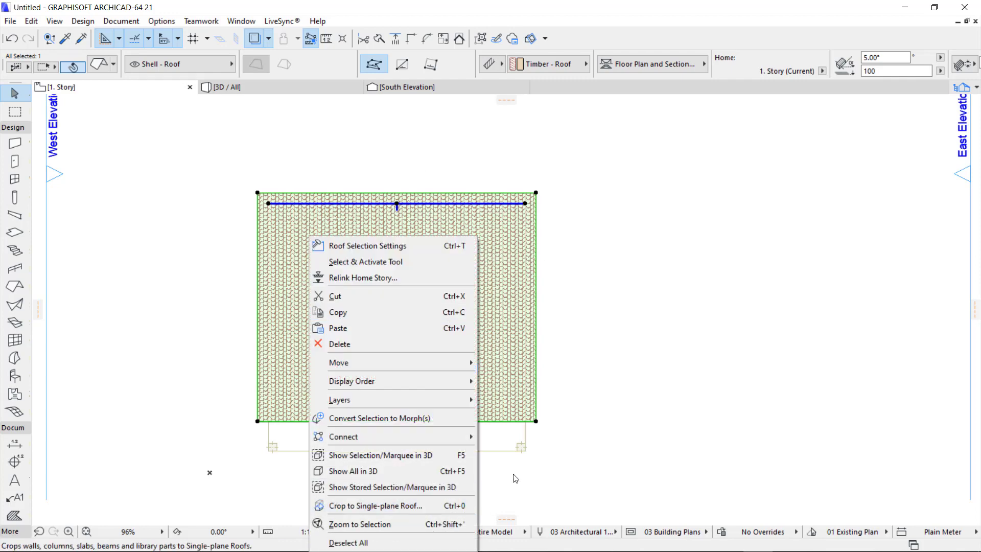
mouse_move(370, 365)
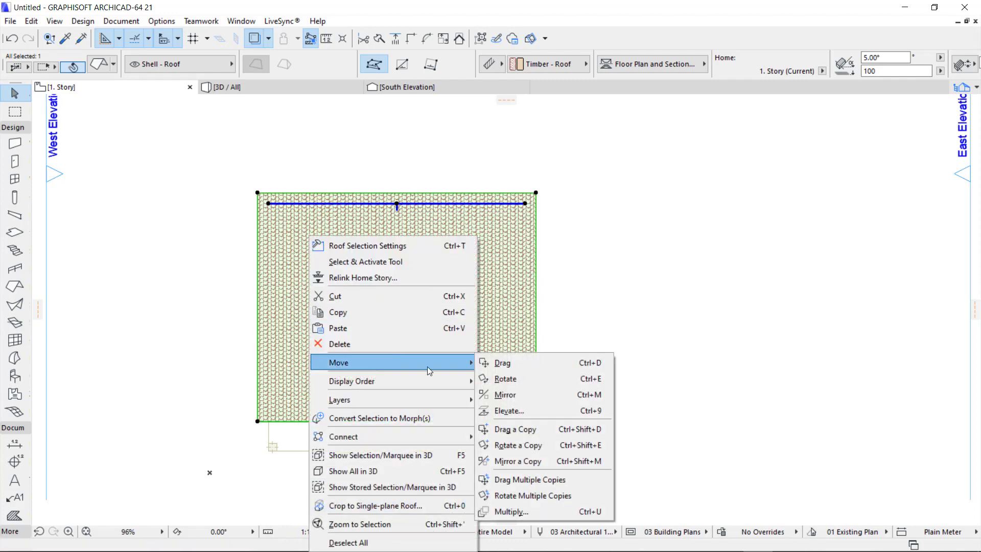
left_click(525, 431)
left_click(257, 193)
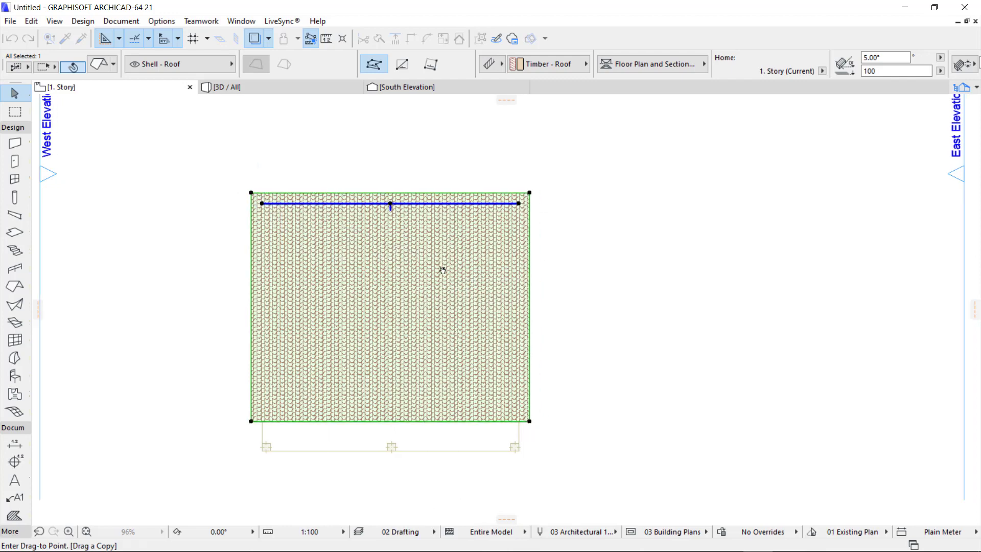
scroll(451, 265, "right", 3)
left_click(465, 206)
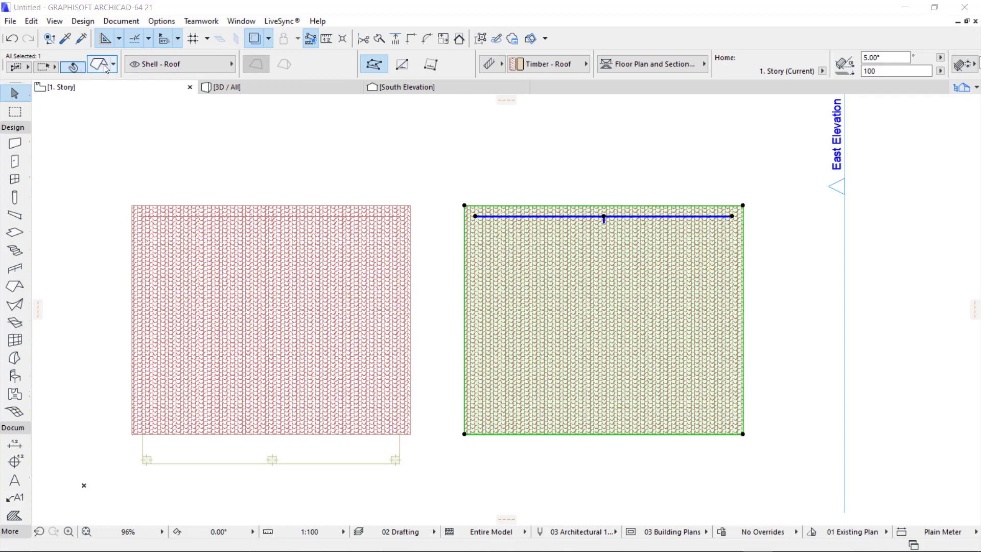
Set the copied roof's thickness to 50, its override surfaces to Roof Tiles - Asphalt, and its pivot line offset to 300
key("ctrl+t")
left_click(600, 115)
type("50")
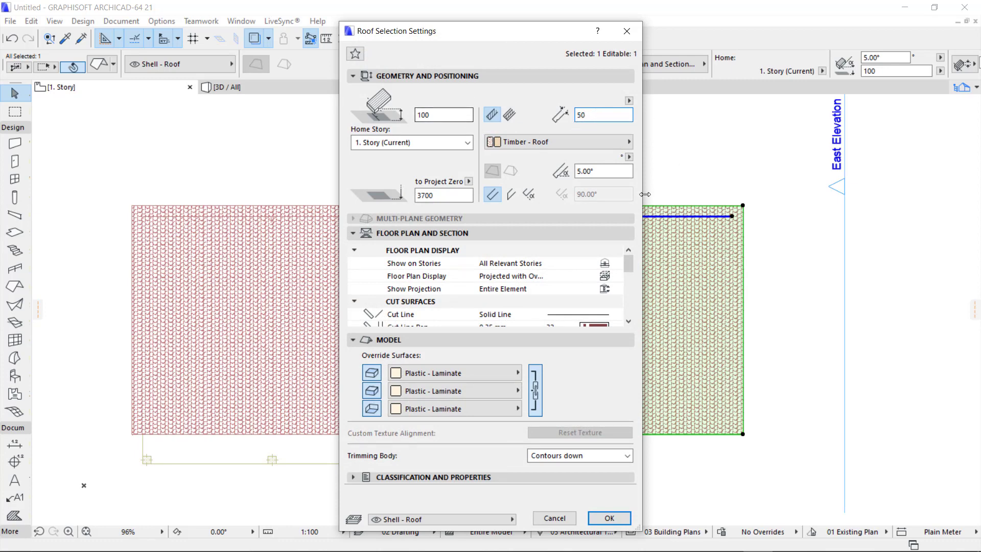
left_click(485, 375)
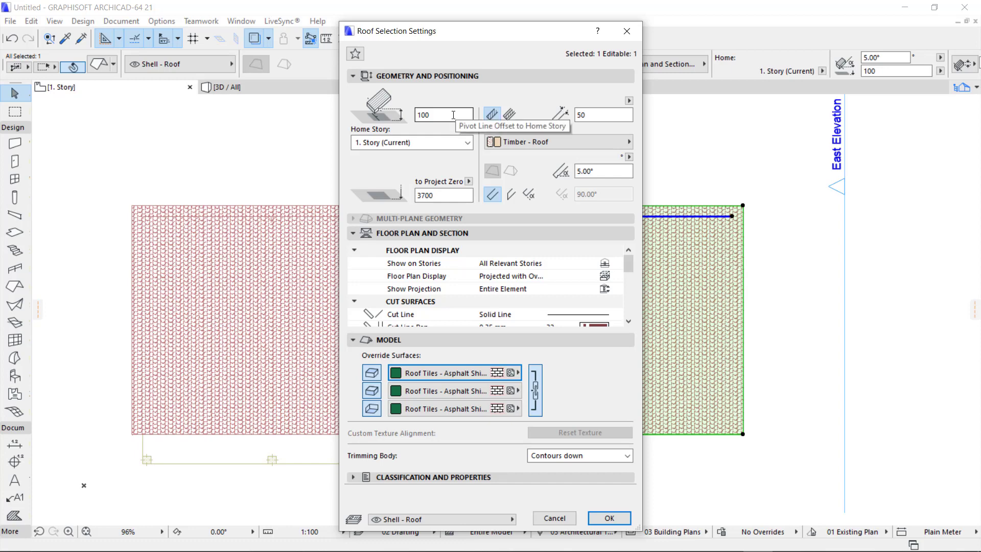
double_click(435, 115)
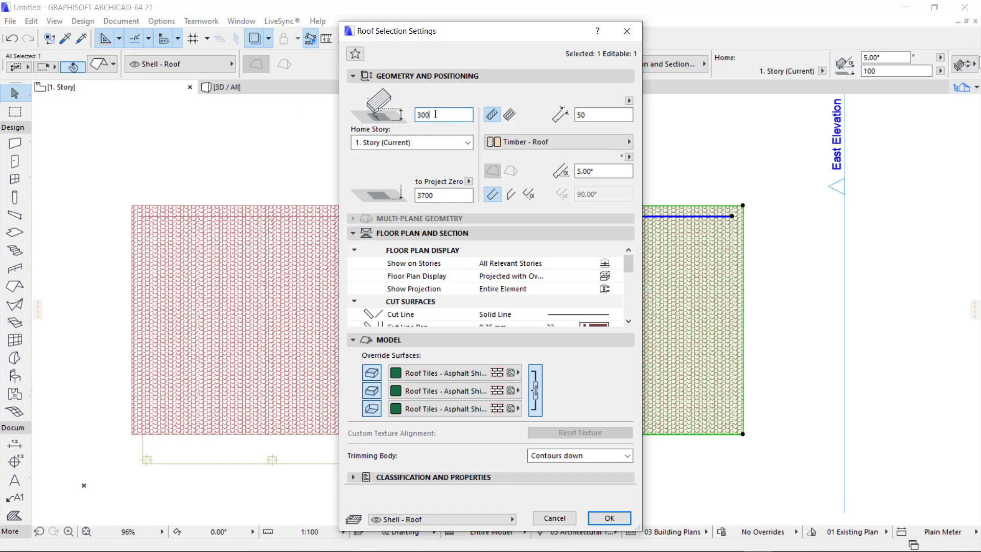
type("300")
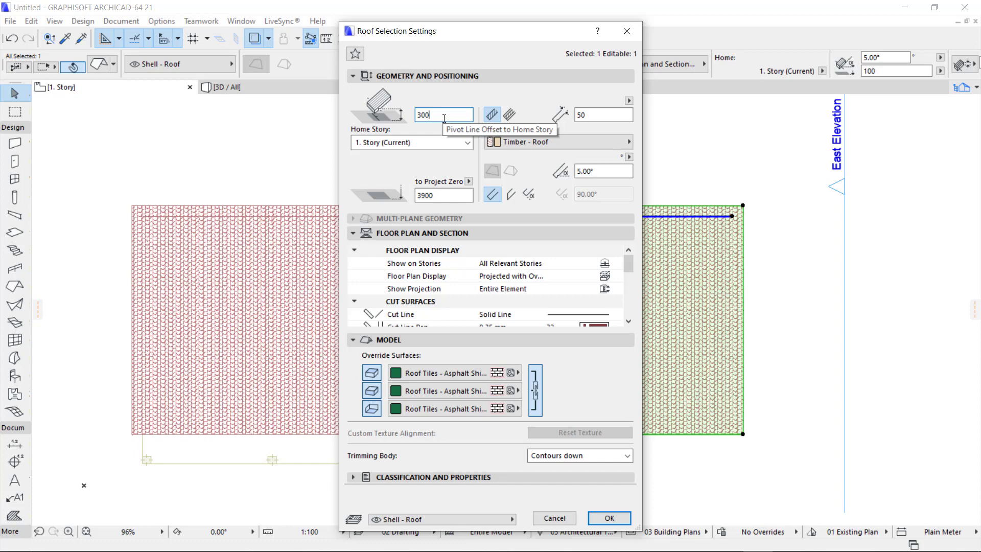
left_click(610, 517)
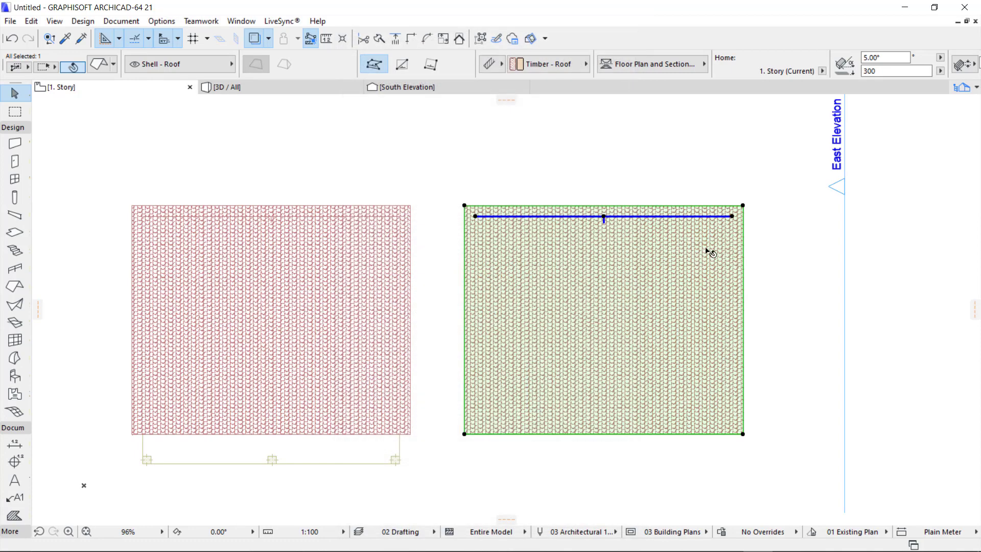
right_click(707, 251)
mouse_move(770, 361)
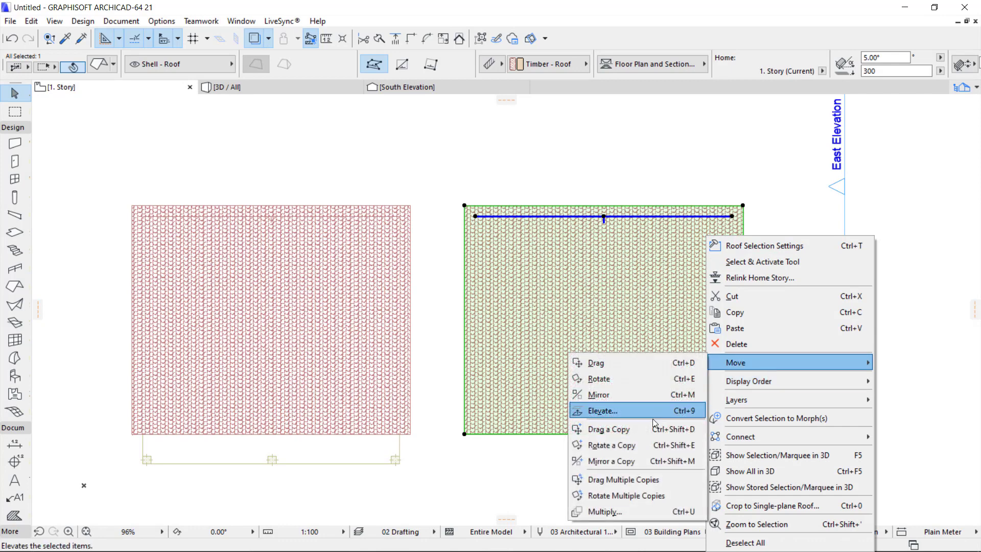
left_click(638, 430)
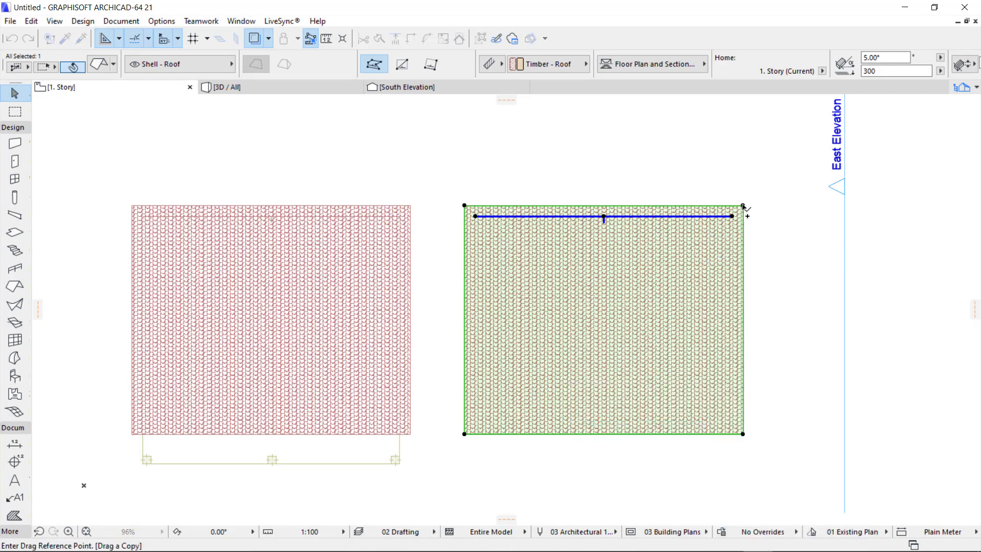
left_click(742, 205)
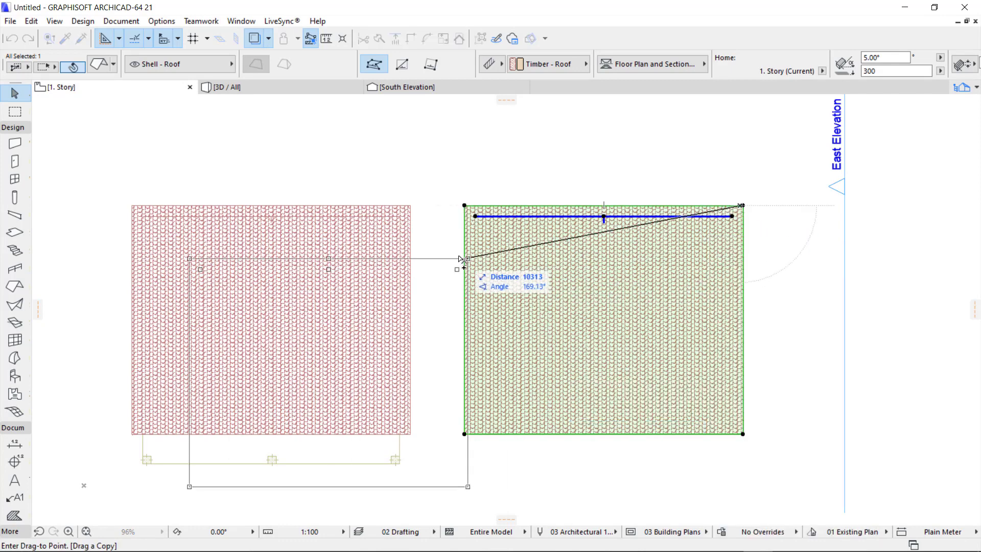
left_click(410, 206)
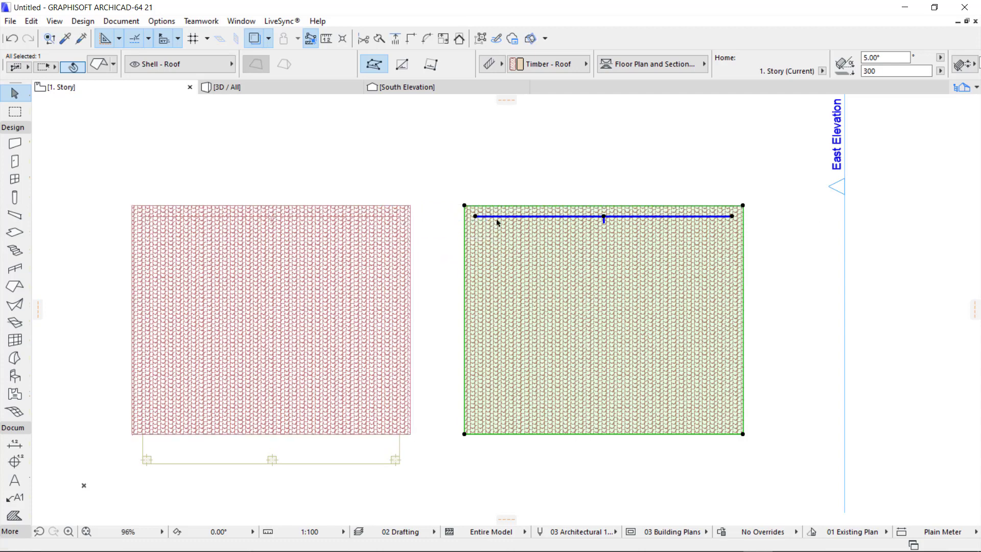
Copy the 50-thick roof onto the original roof, aligning their north-east corners
right_click(694, 253)
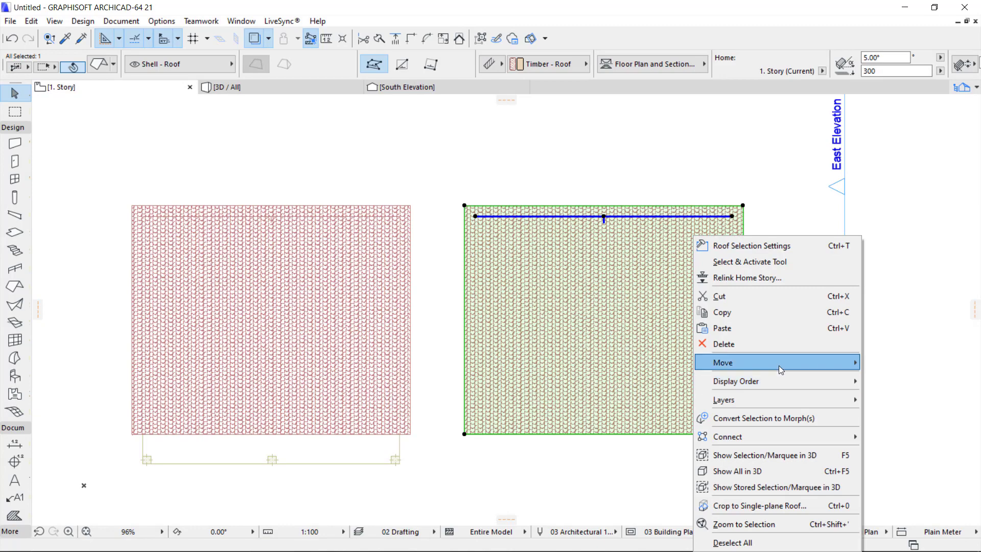
mouse_move(778, 365)
left_click(651, 429)
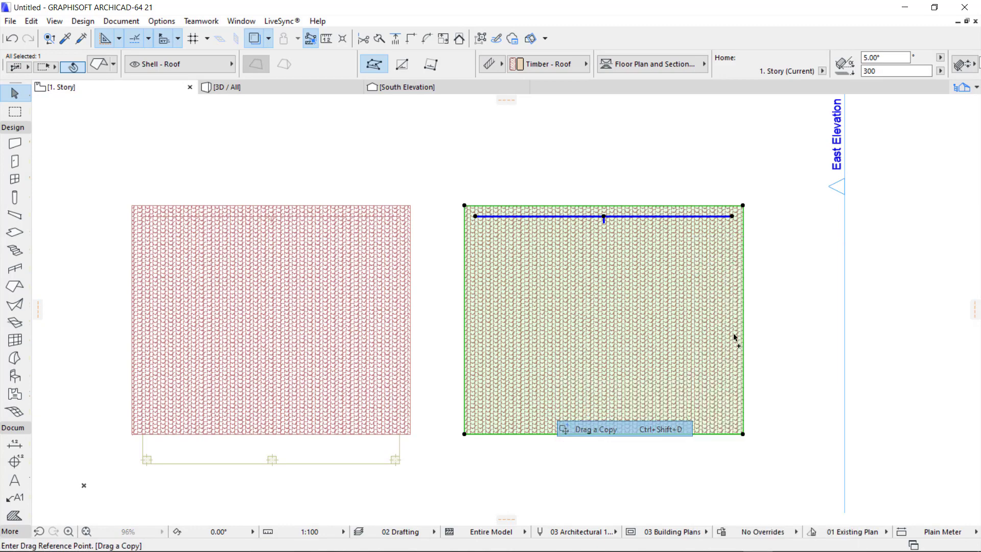
left_click(743, 206)
scroll(411, 206, "up", 3)
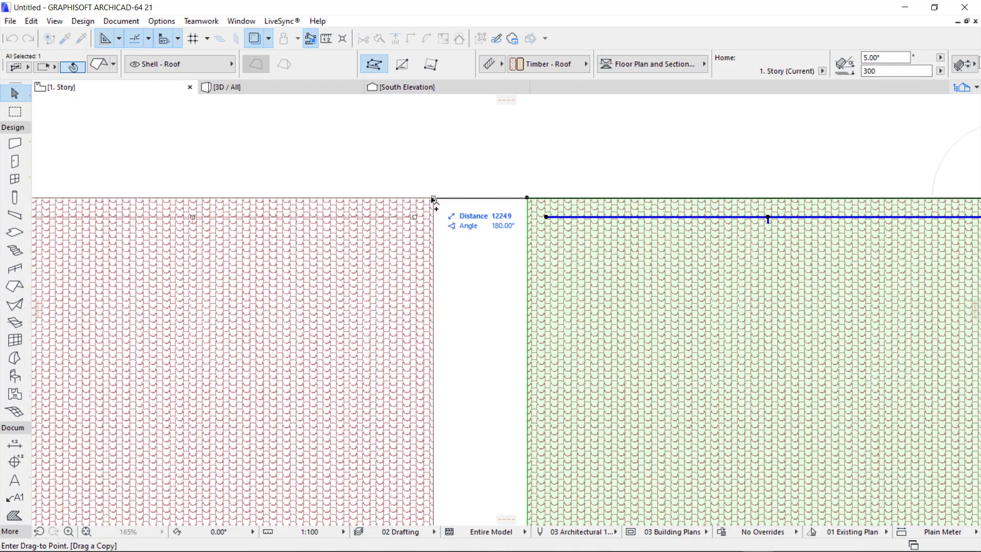
left_click(434, 200)
Offset all edges of the thin roof over the building outward by 100 and deselect it
scroll(434, 204, "down", 3)
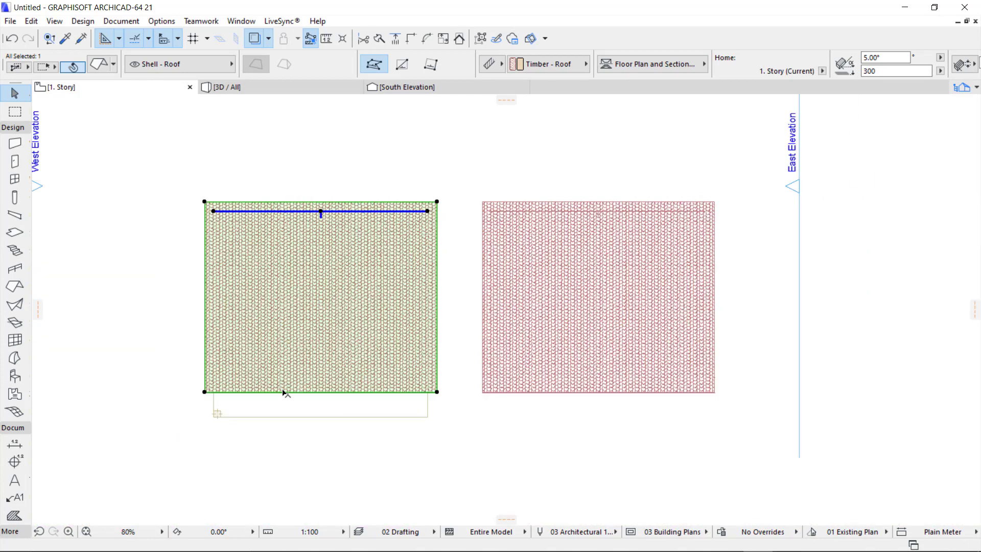
middle_click_drag(391, 362, 398, 358)
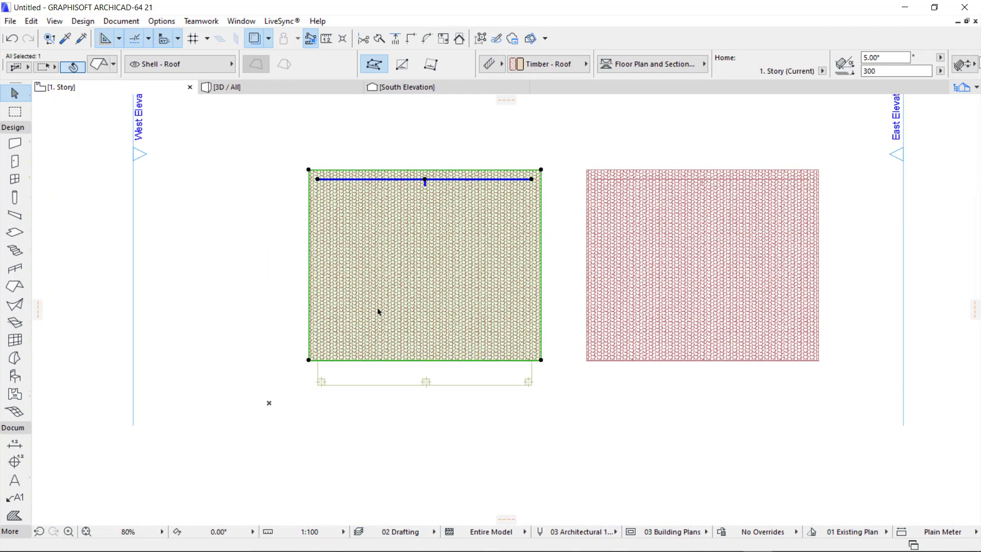
middle_click_drag(461, 482, 461, 509)
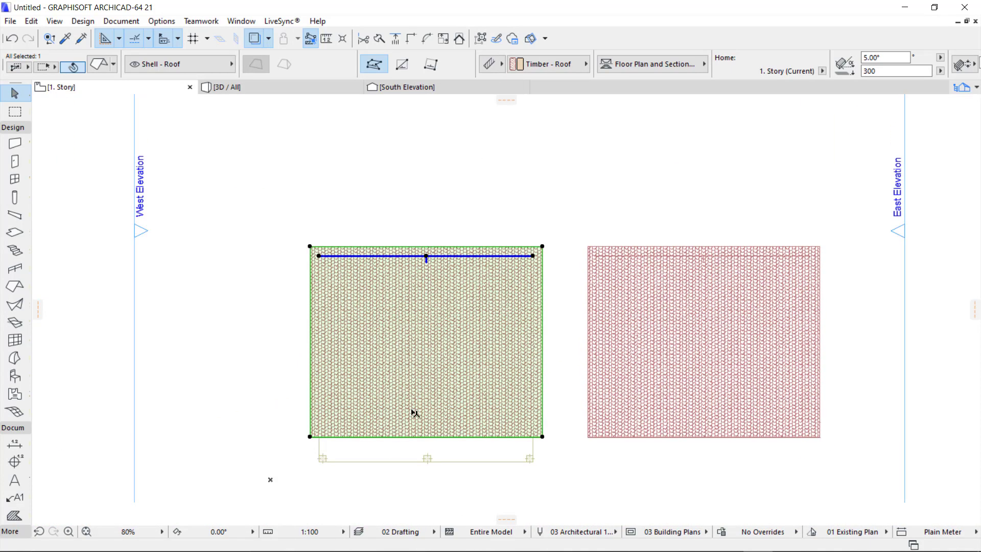
scroll(420, 459, "up", 2)
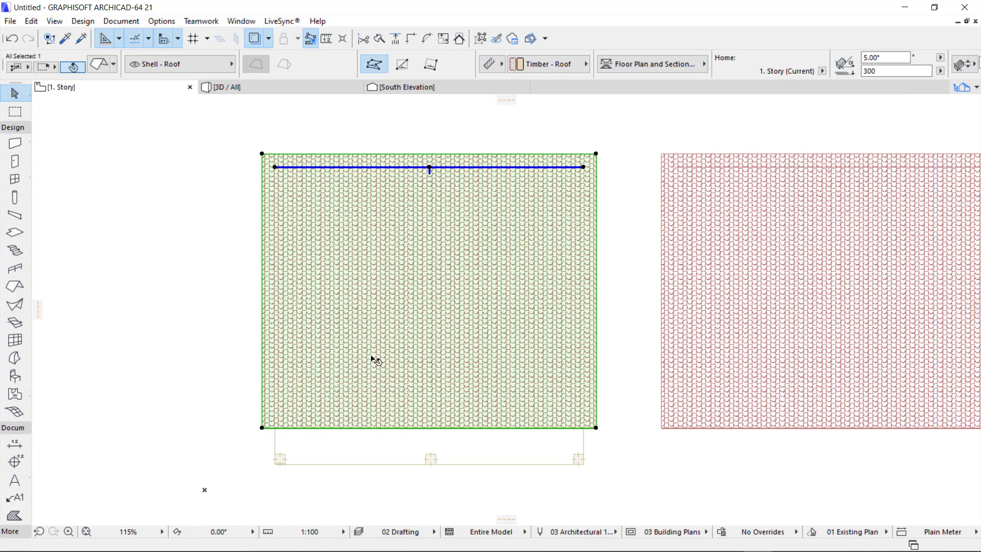
left_click(374, 428)
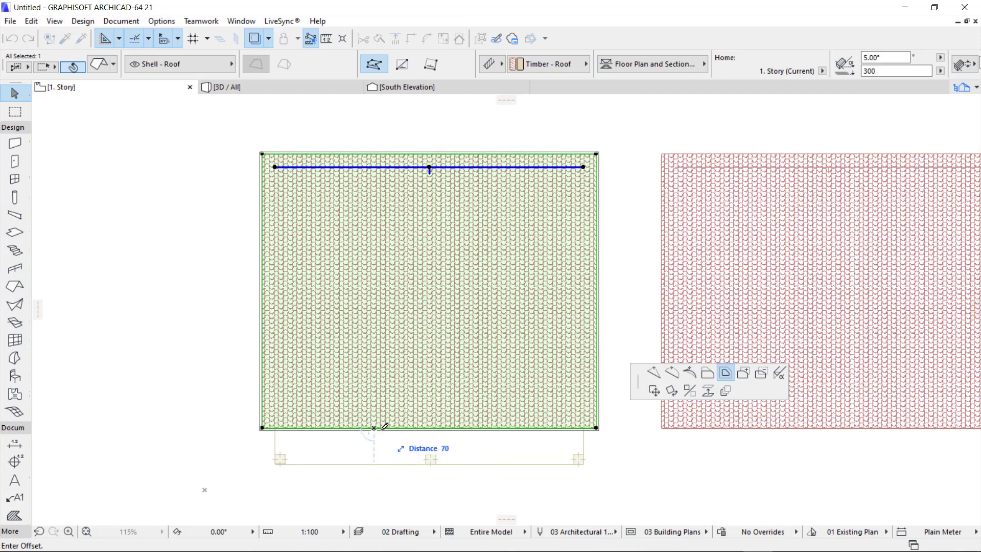
type("1")
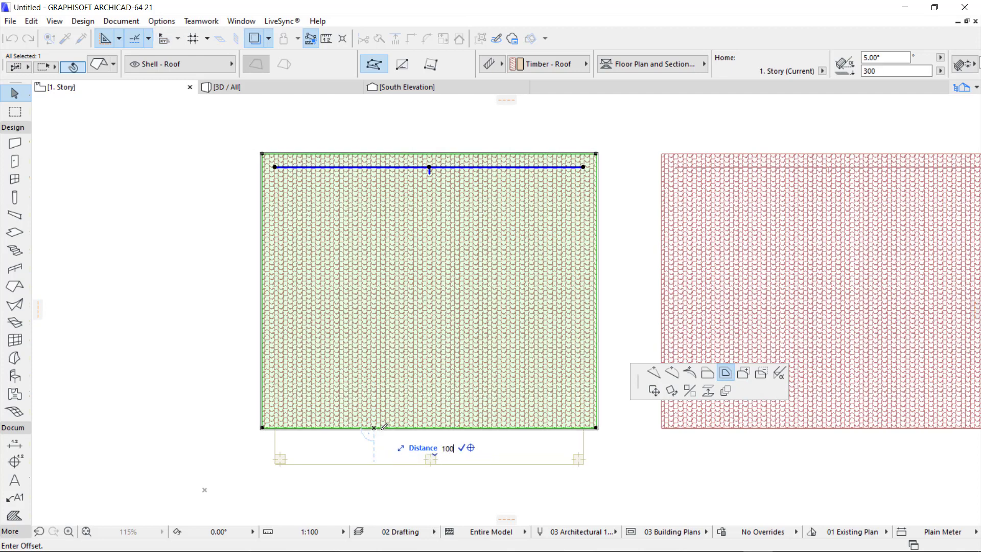
type("00")
key("Return")
left_click(176, 296)
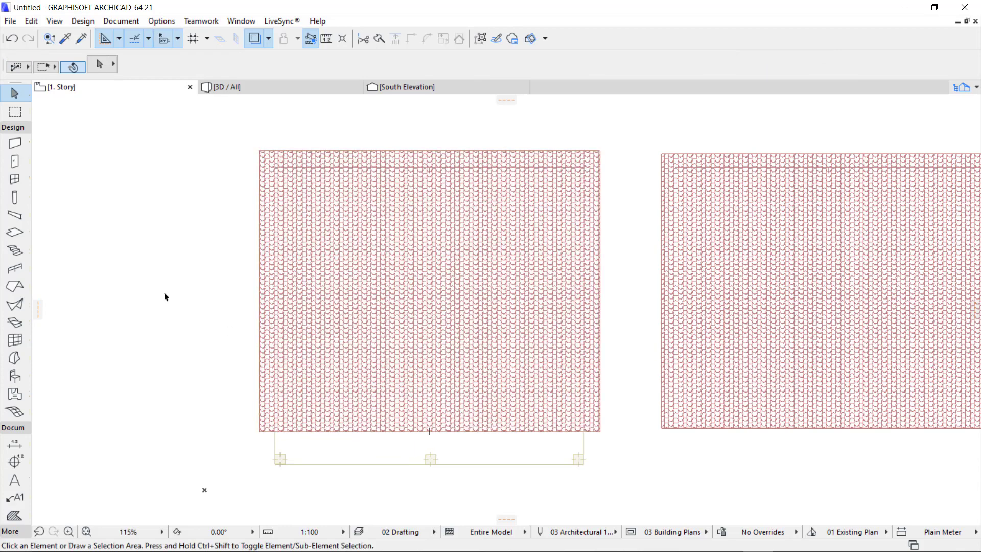
Delete the spare roof east of the building and show the layered roof in 3D
scroll(175, 295, "down", 3)
left_click(459, 322)
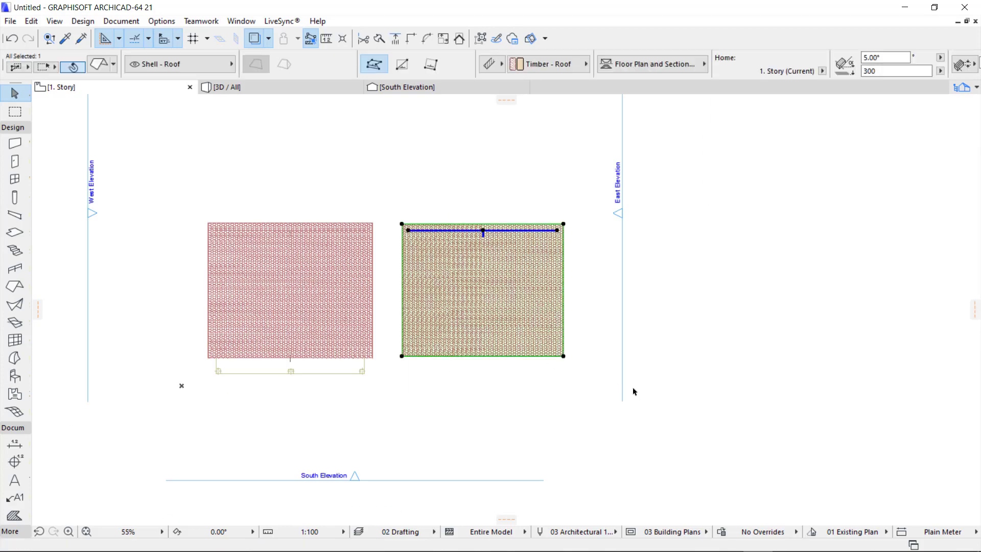
key("Delete")
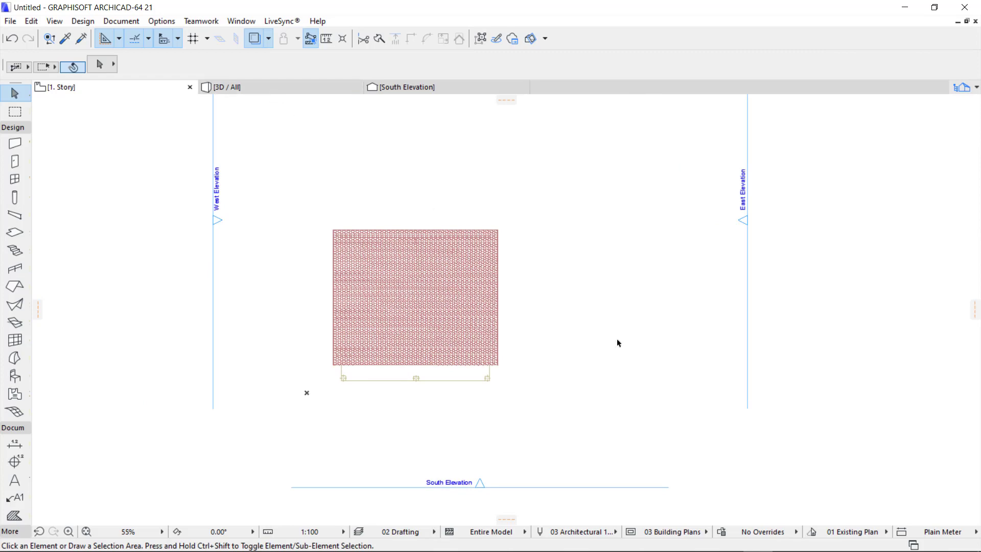
left_click(241, 89)
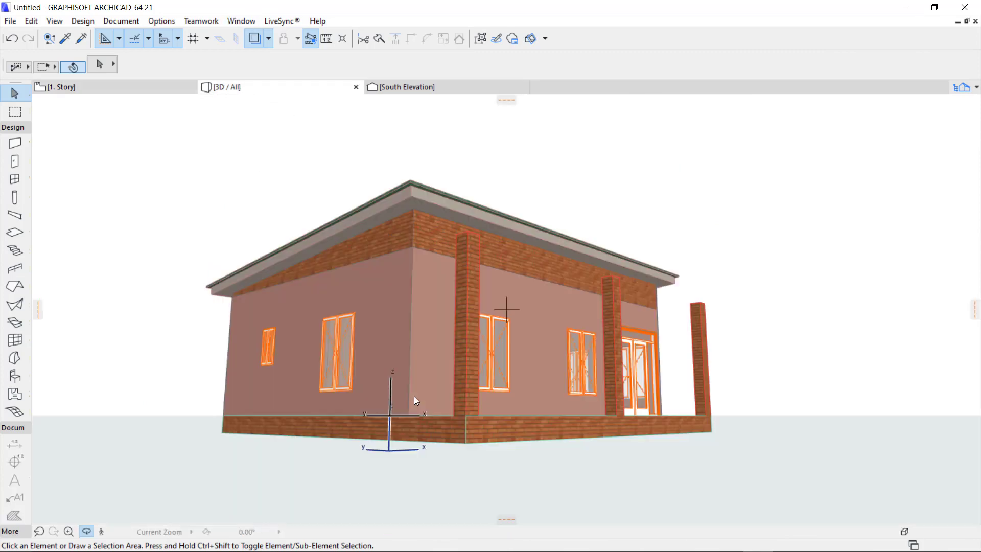